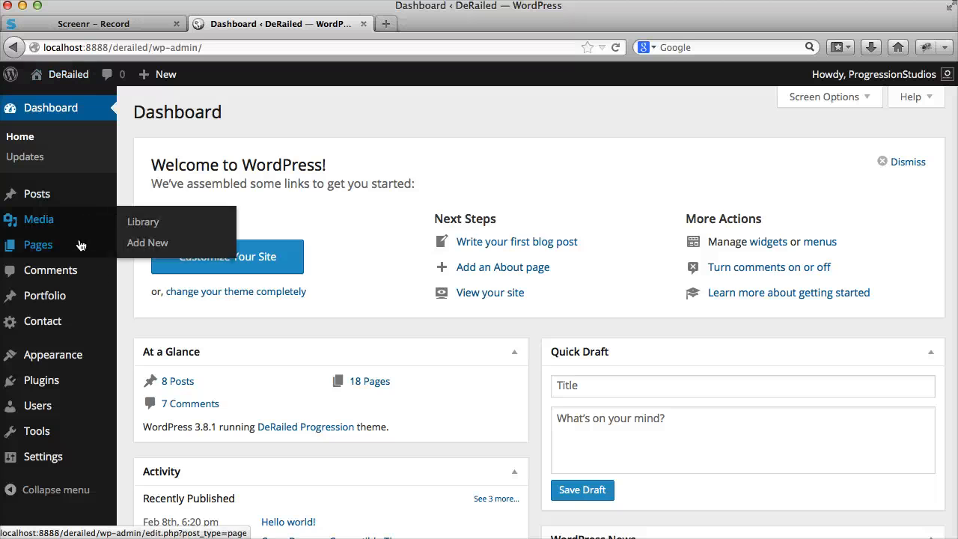
# Step: Create a new page titled "Home" and publish it
pyautogui.click(153, 268)
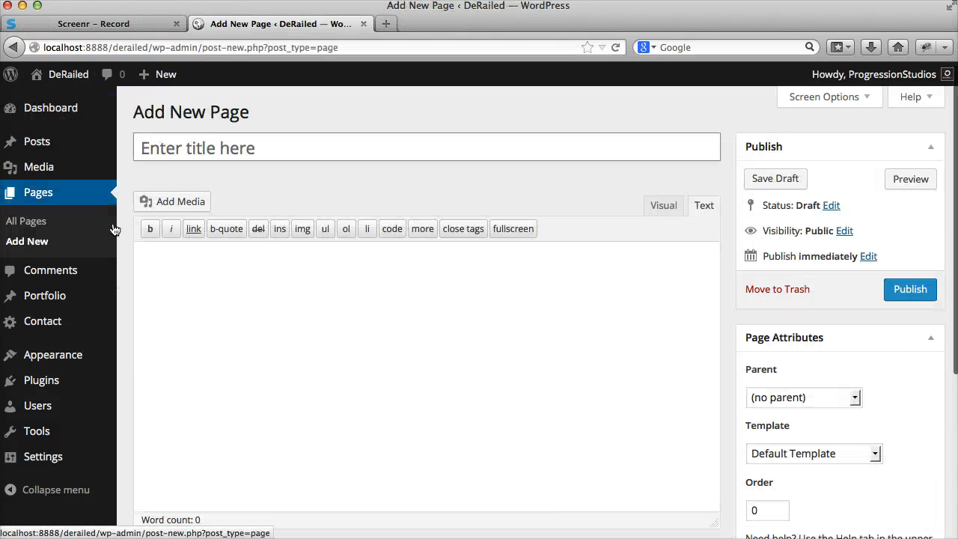
pyautogui.click(194, 149)
pyautogui.write('Home')
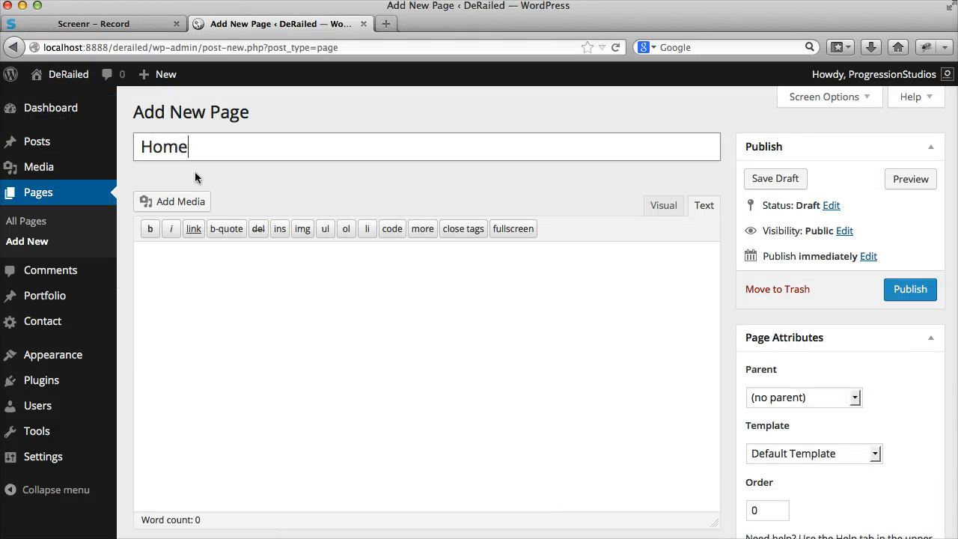
pyautogui.click(335, 355)
pyautogui.click(680, 213)
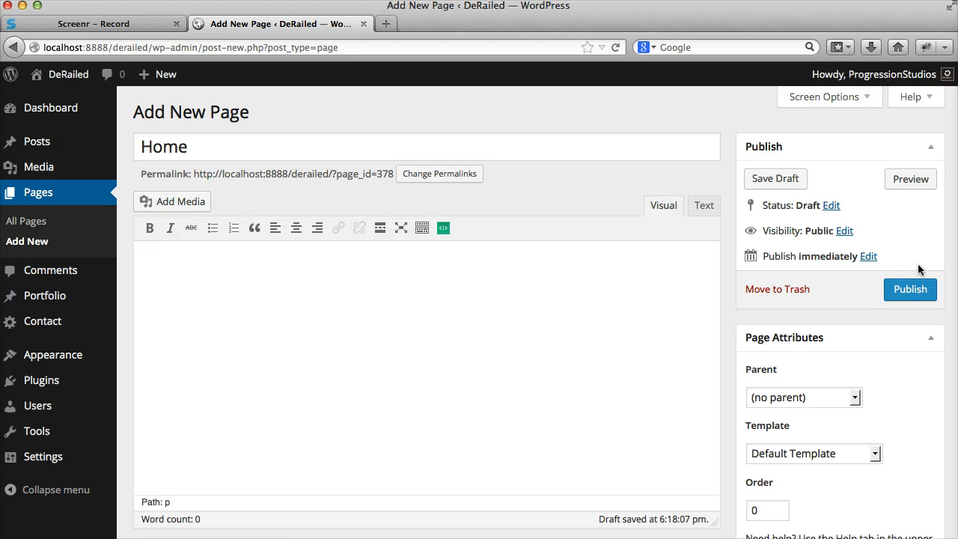
pyautogui.click(896, 292)
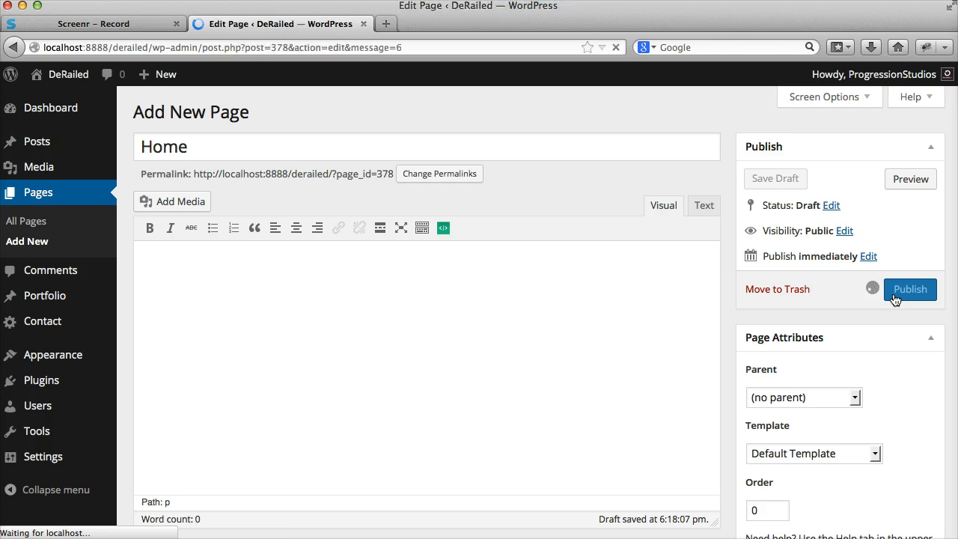
# Step: In the reading settings, make the front page display the static page Home and save the changes
pyautogui.scroll(-1, 153, 393)
pyautogui.moveTo(82, 458)
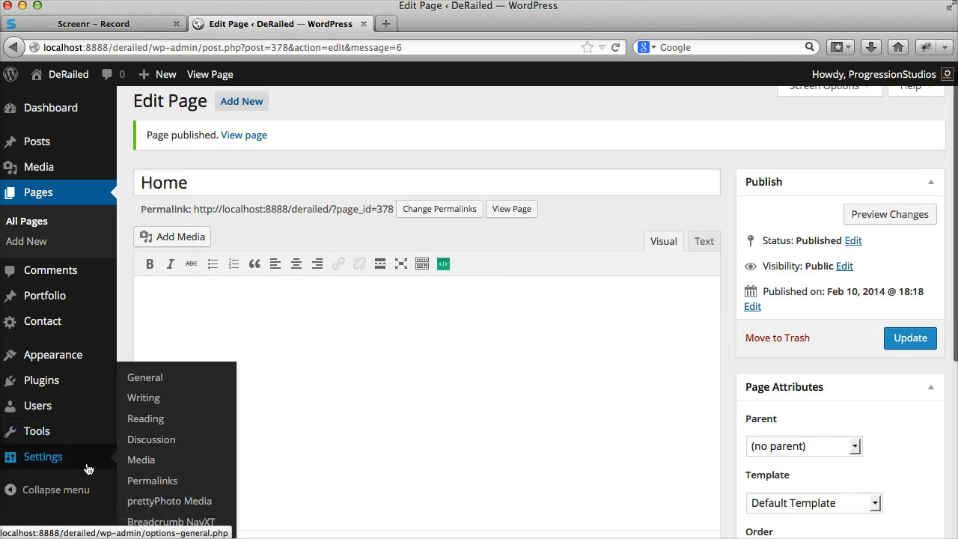
pyautogui.click(173, 424)
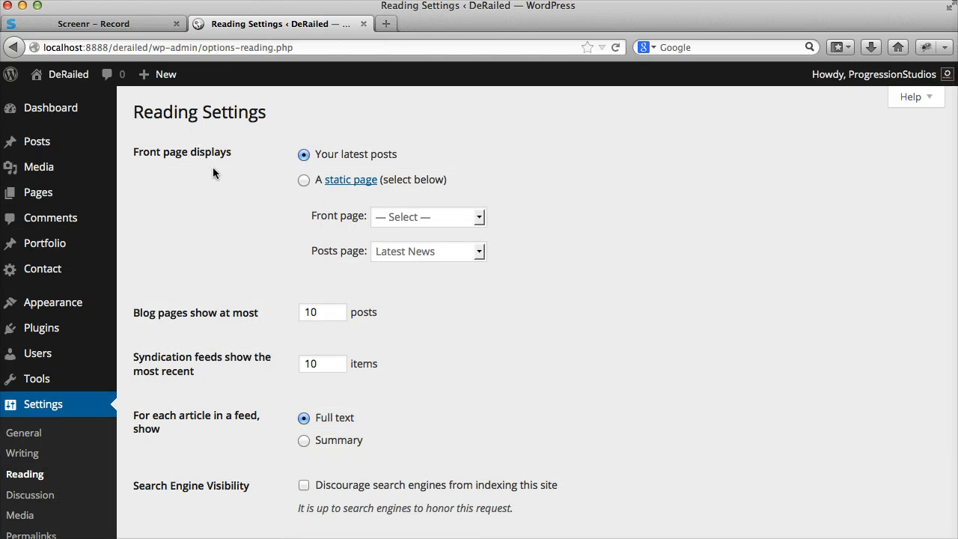
pyautogui.click(303, 179)
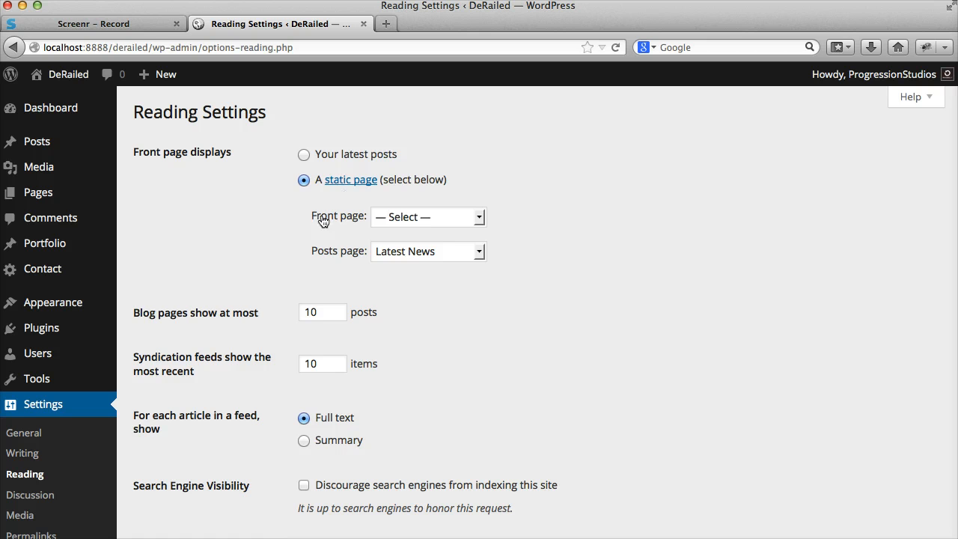
pyautogui.click(397, 219)
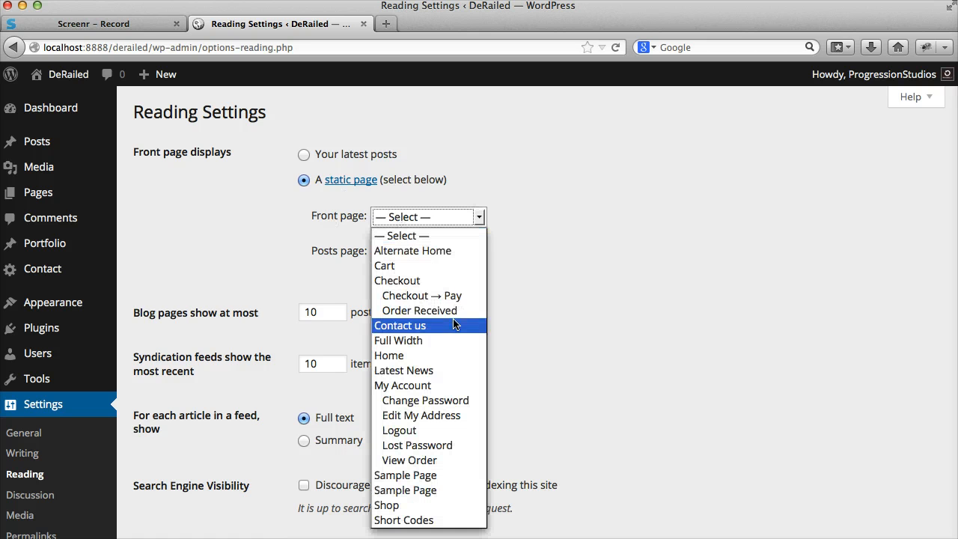
pyautogui.click(432, 358)
pyautogui.scroll(-3, 351, 305)
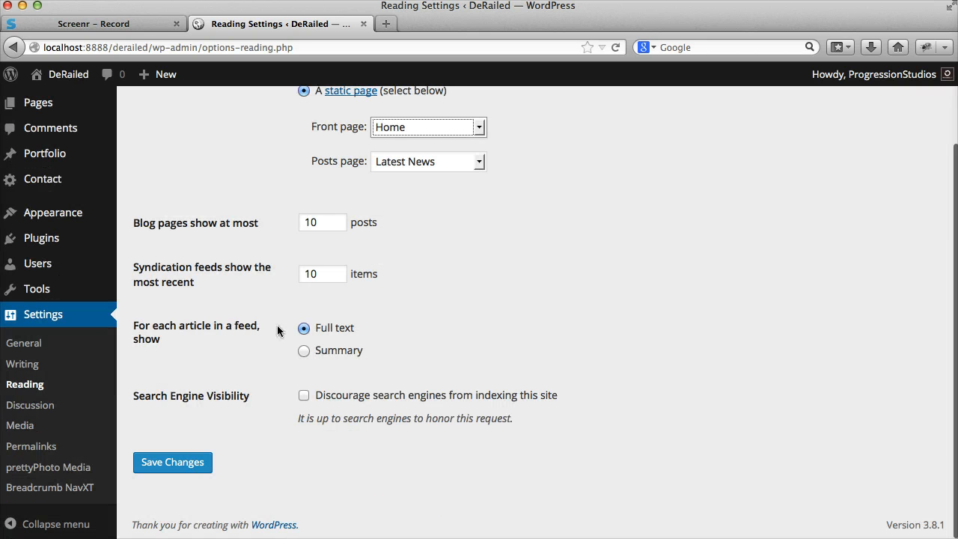
pyautogui.click(188, 462)
# Step: Open the live site in a new browser tab and look over its front page
pyautogui.rightClick(64, 76)
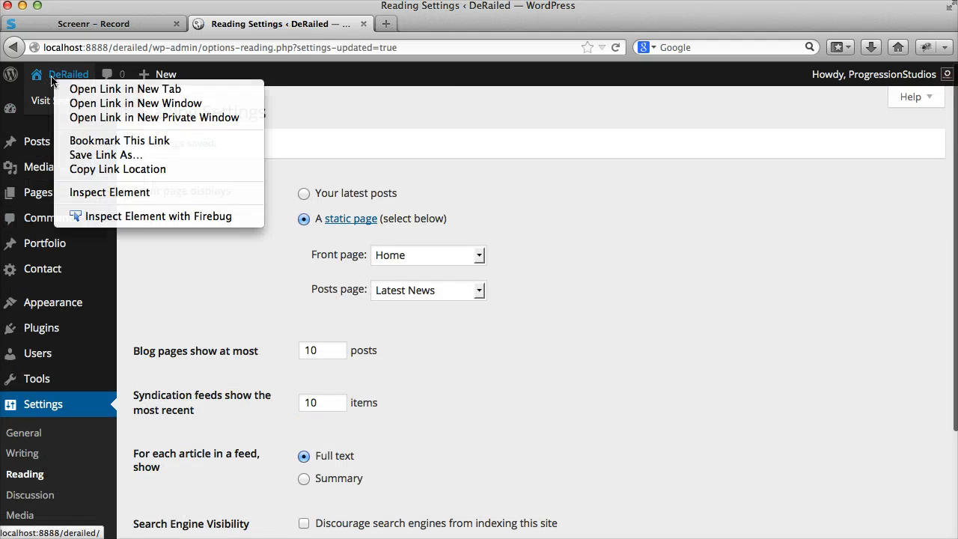
pyautogui.click(120, 94)
pyautogui.click(447, 21)
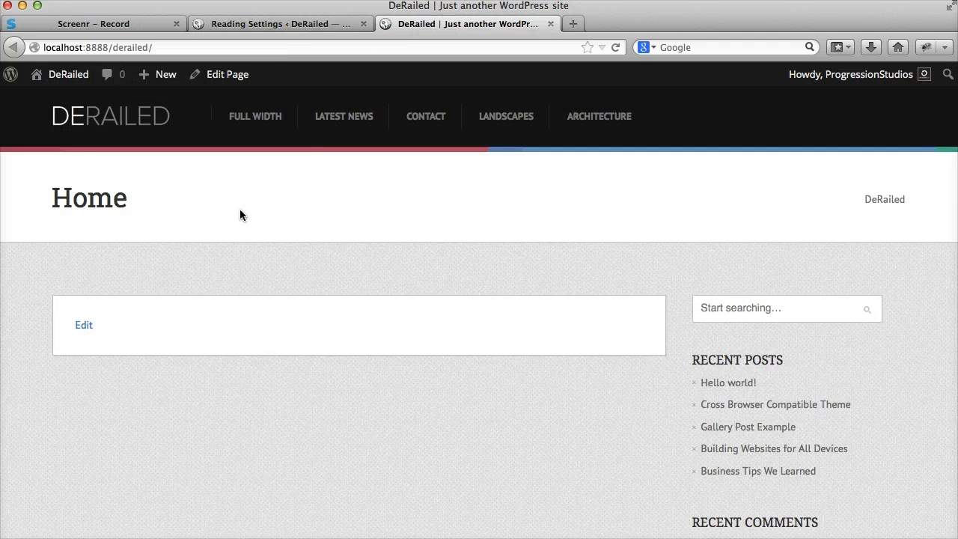
pyautogui.scroll(-10, 241, 211)
pyautogui.scroll(10, 524, 299)
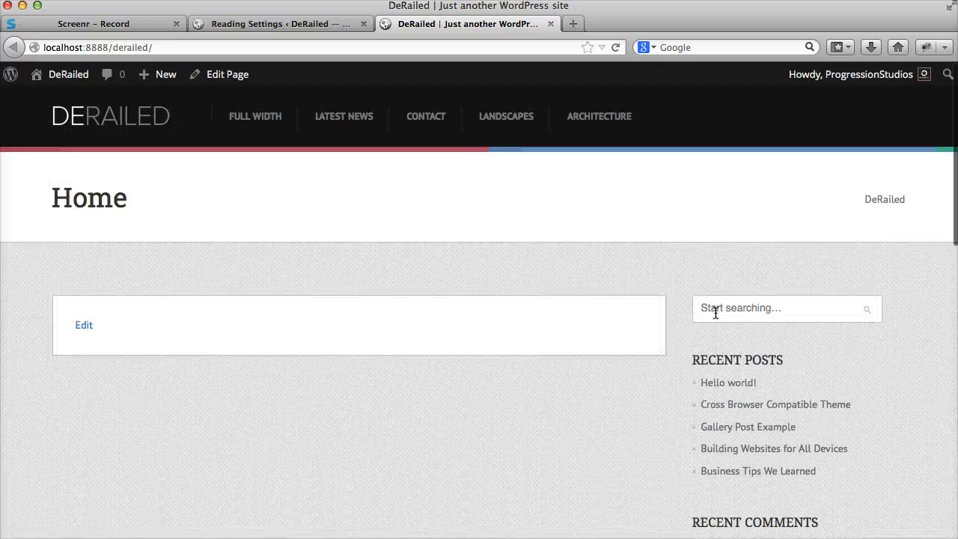
# Step: Assign the HomePage template to the Home page and update the page
pyautogui.click(297, 25)
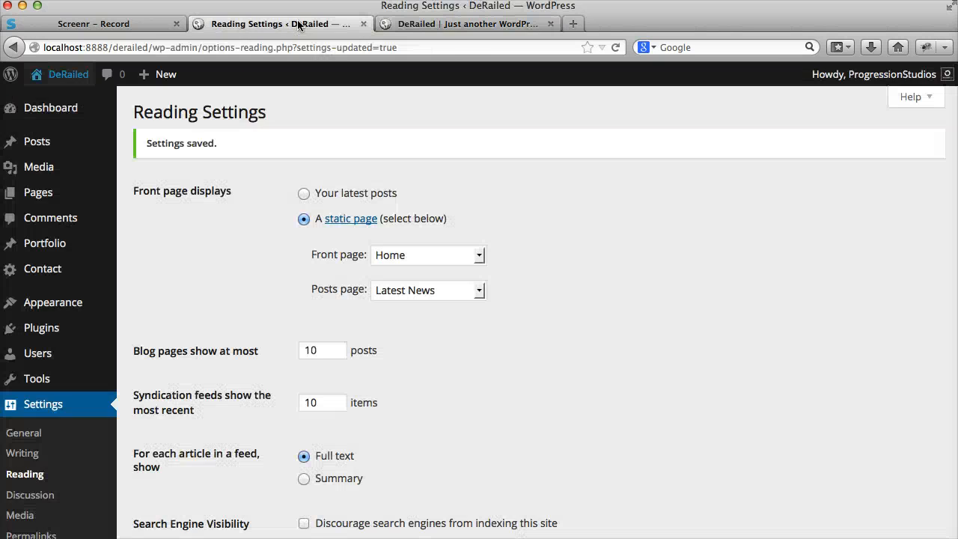
pyautogui.click(45, 197)
pyautogui.scroll(-3, 192, 374)
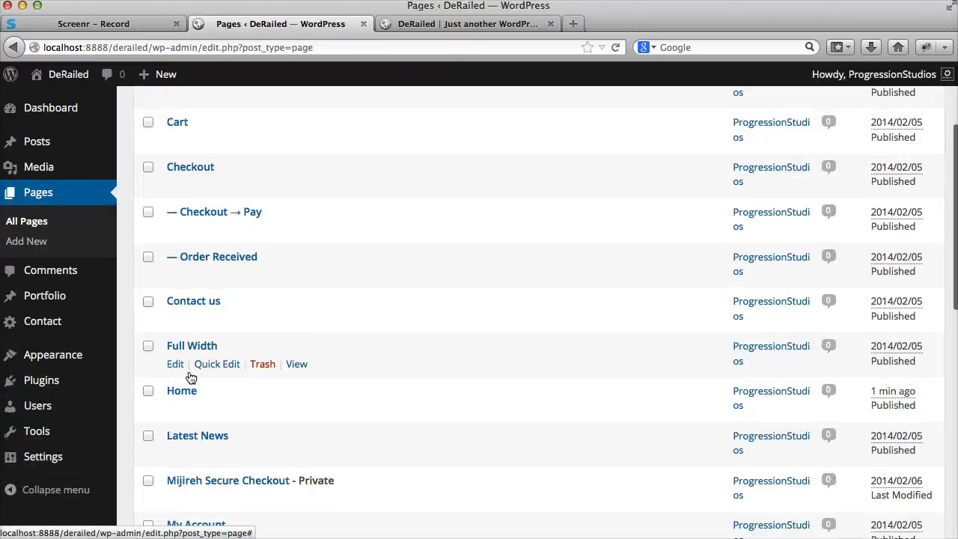
pyautogui.click(172, 405)
pyautogui.scroll(-4, 846, 315)
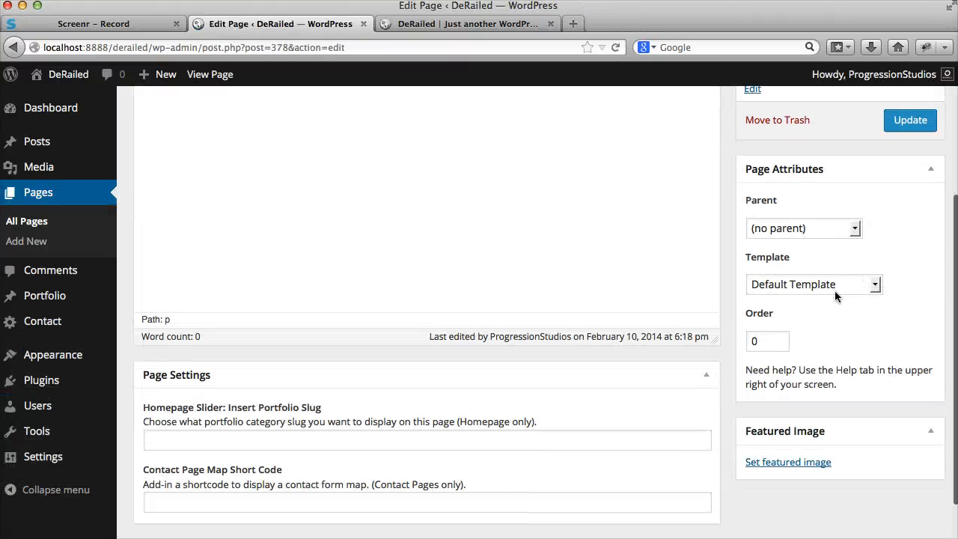
pyautogui.scroll(-1, 817, 271)
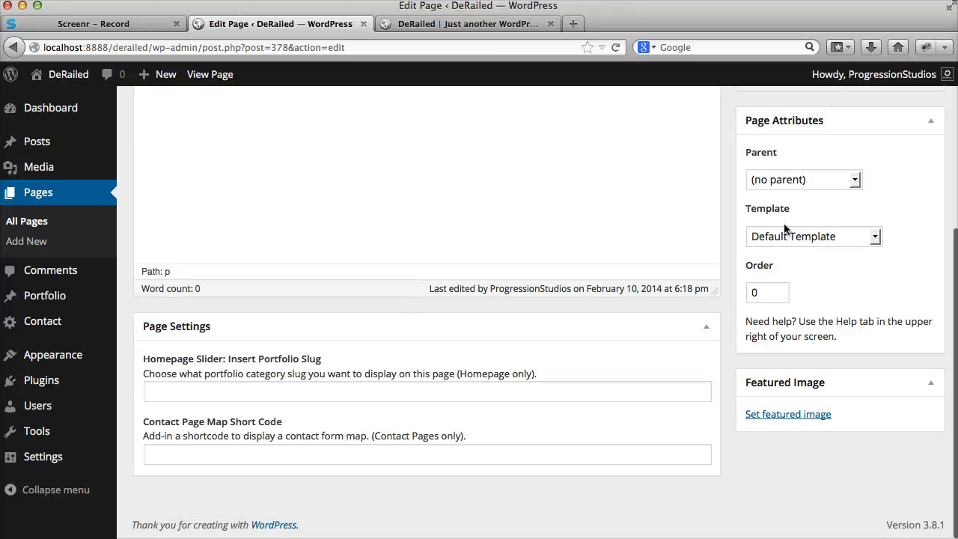
pyautogui.click(813, 235)
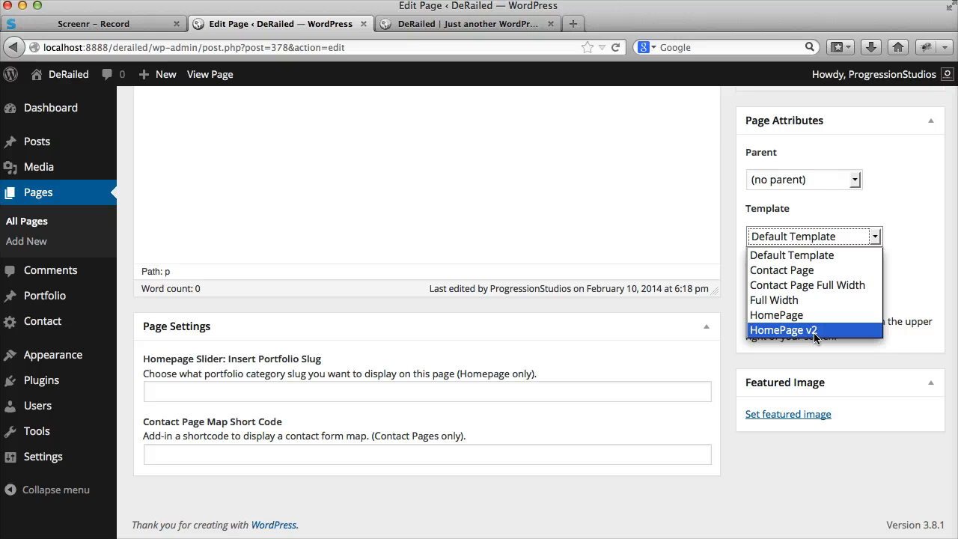
pyautogui.click(793, 315)
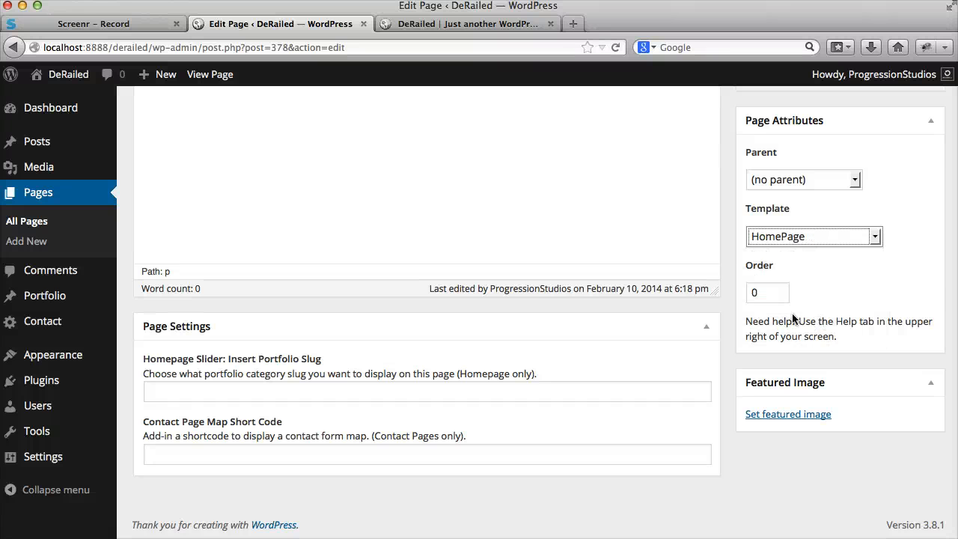
pyautogui.scroll(5, 796, 250)
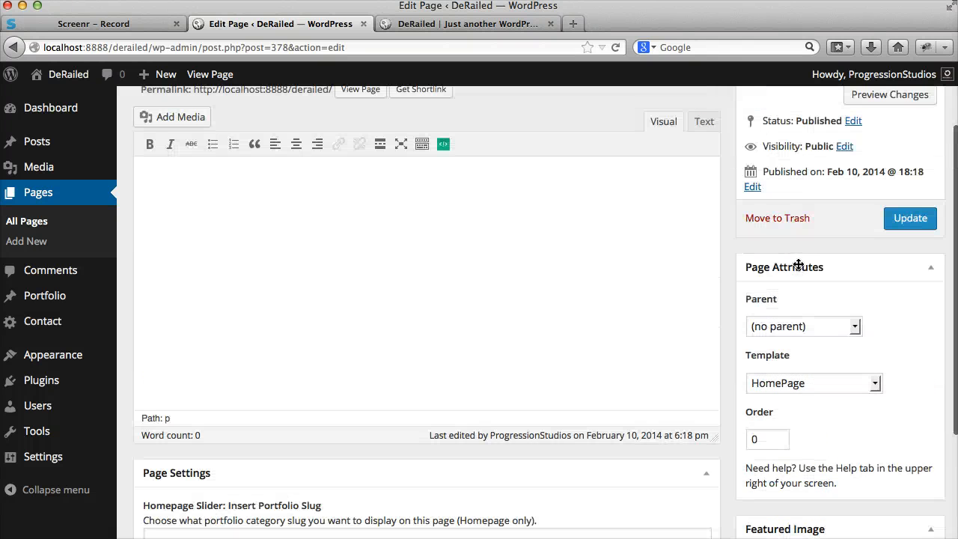
pyautogui.click(910, 277)
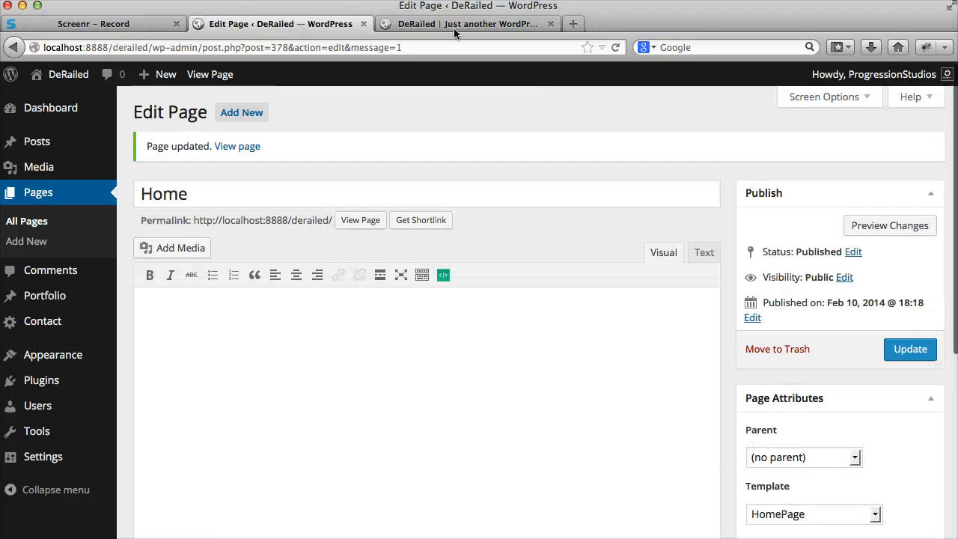
# Step: Reload the live front page to check its layout, and open the widget management page in the admin tab
pyautogui.click(454, 24)
pyautogui.click(615, 47)
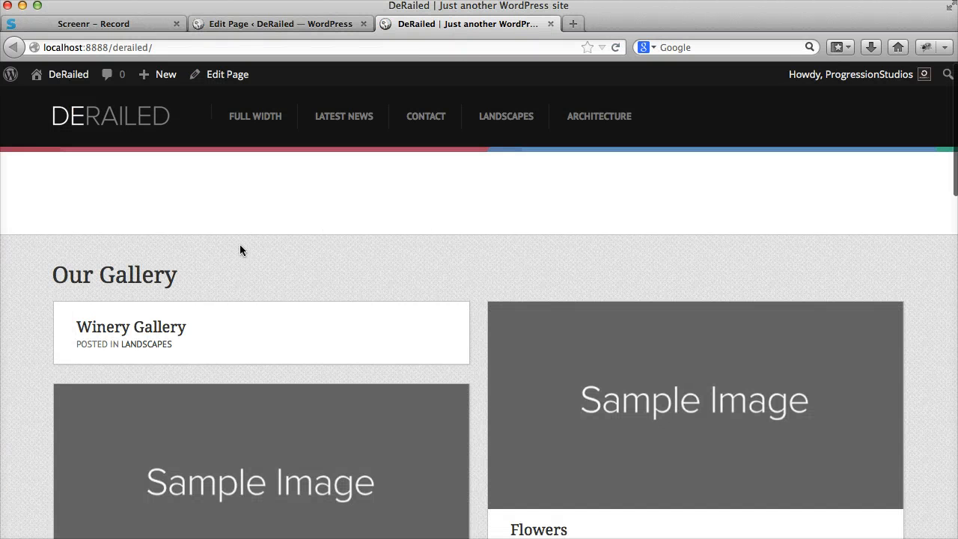
pyautogui.click(265, 25)
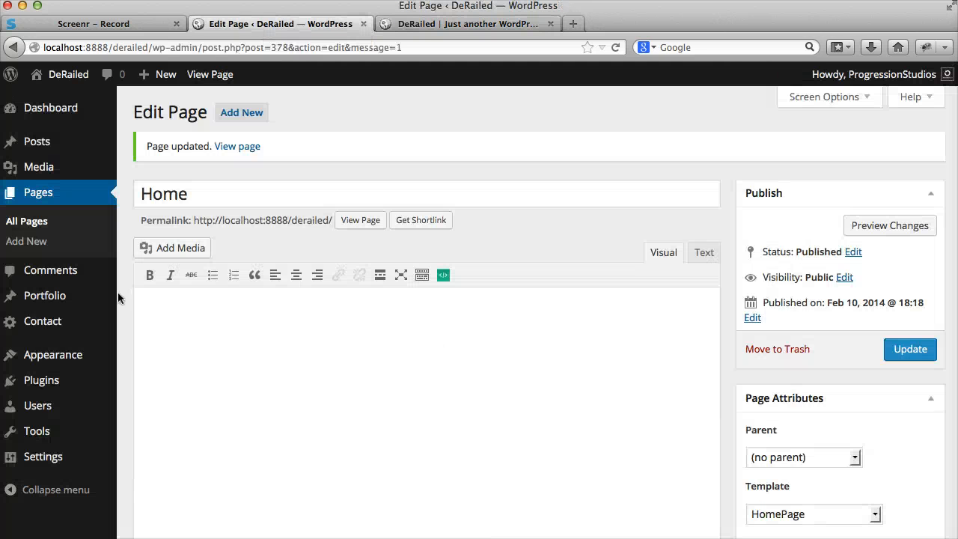
pyautogui.moveTo(92, 369)
pyautogui.click(143, 398)
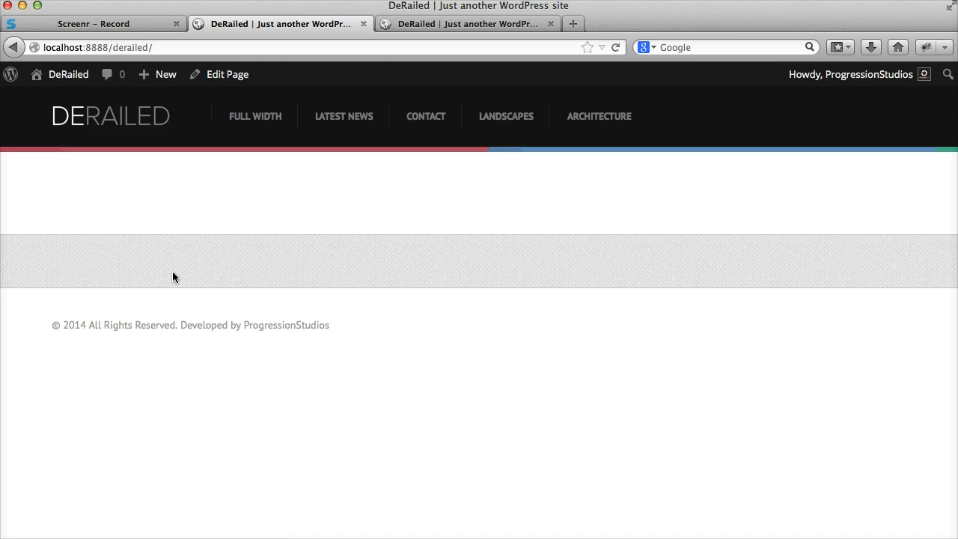
# Step: Enter "Add content here..." as the Home page's body text and update the page
pyautogui.click(220, 78)
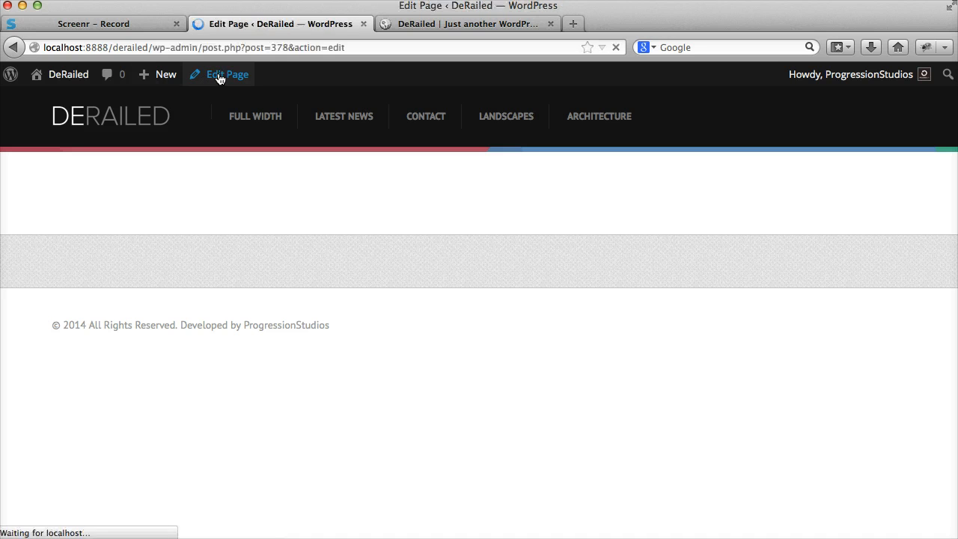
pyautogui.click(551, 23)
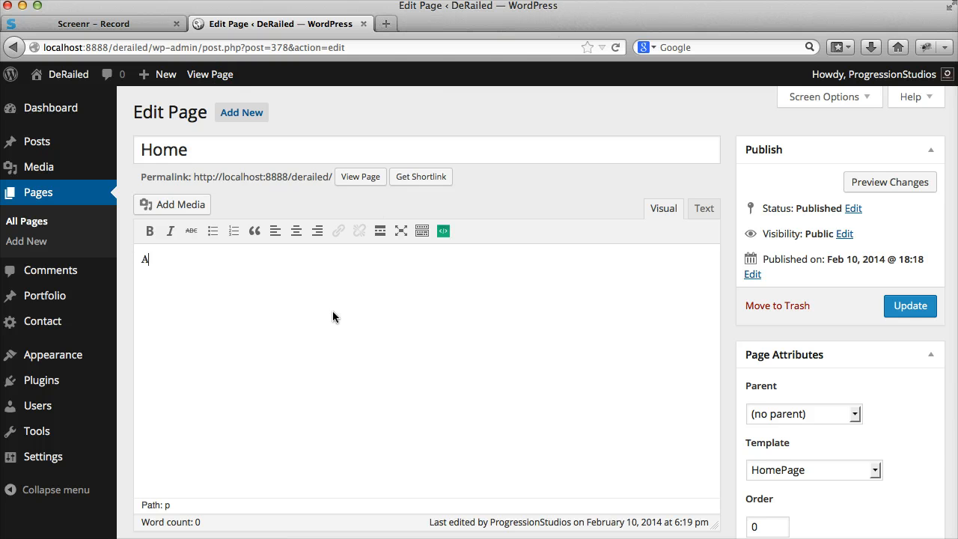
pyautogui.write('Add content here...')
pyautogui.click(900, 309)
# Step: View the updated Home page on the live site in a new browser tab
pyautogui.rightClick(215, 78)
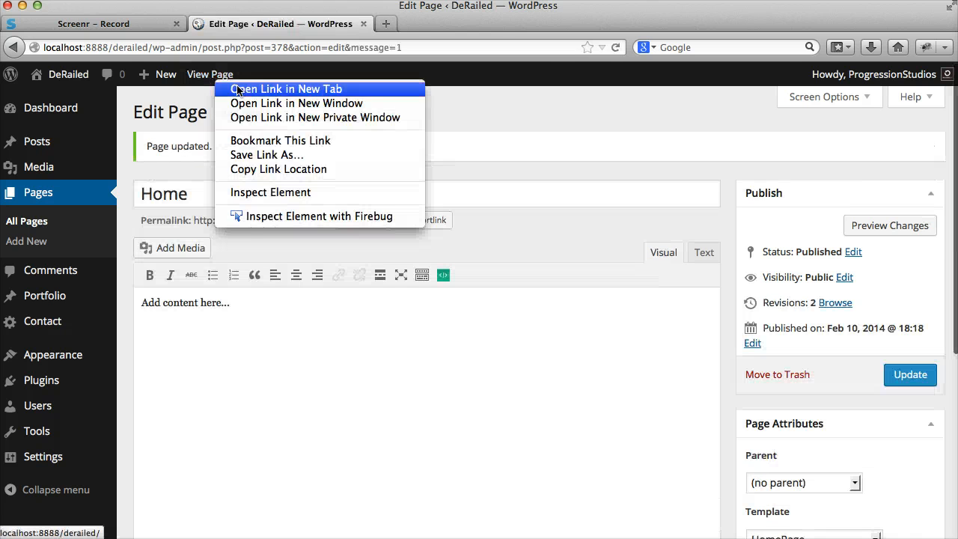
pyautogui.click(254, 88)
pyautogui.click(436, 27)
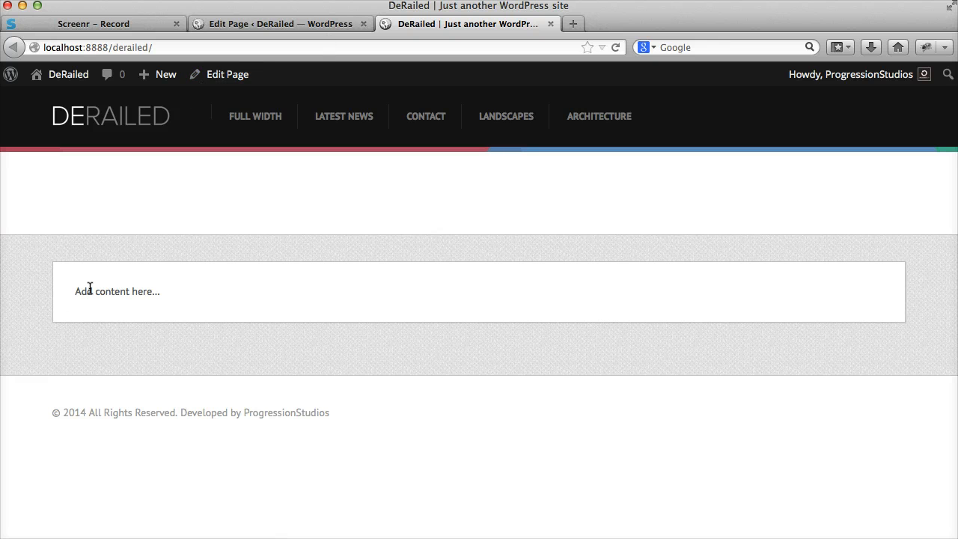
# Step: Clear the Home page's body text, update the page and reload the live front page
pyautogui.click(303, 27)
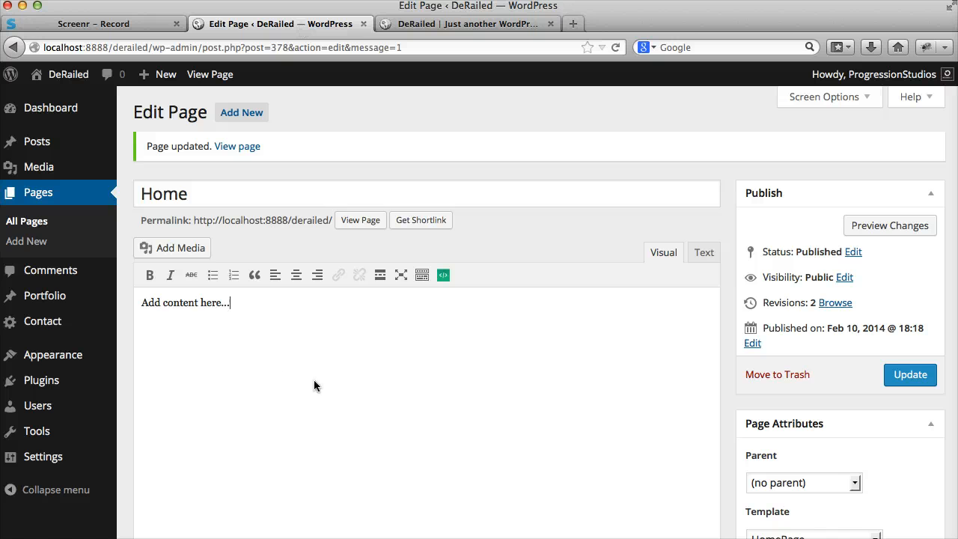
pyautogui.press('super+a')
pyautogui.press('BackSpace')
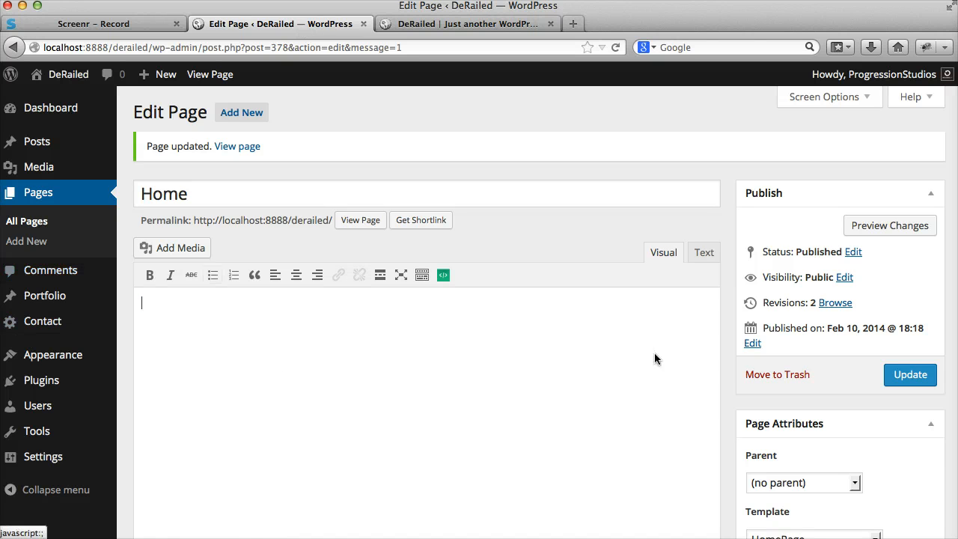
pyautogui.click(932, 377)
pyautogui.click(519, 24)
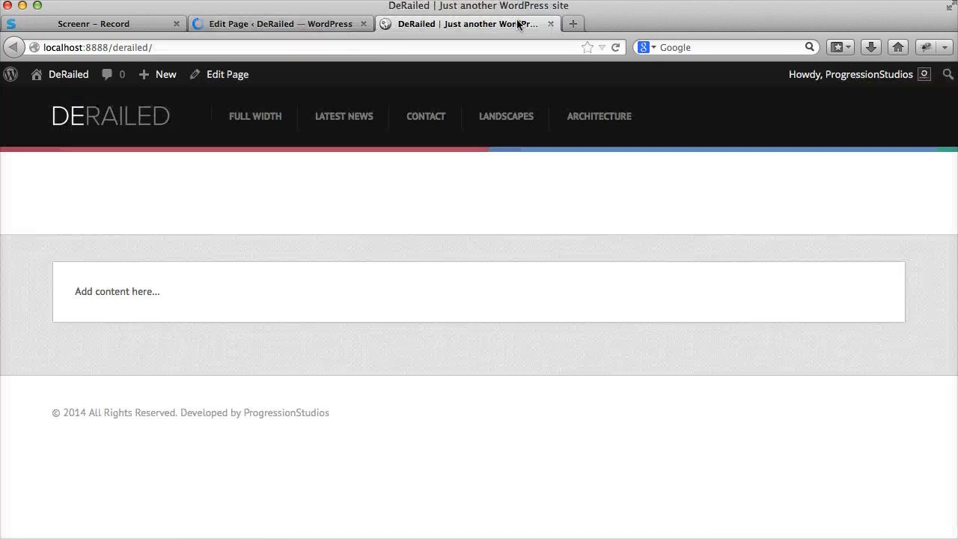
pyautogui.click(616, 48)
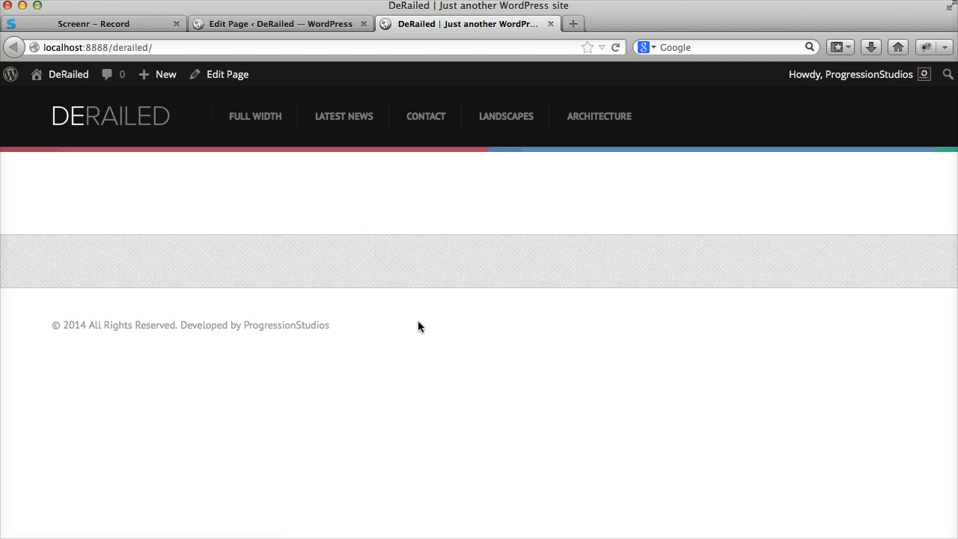
# Step: Open the widget management page, collapse the Sidebar area and expand the Homepage Content area
pyautogui.click(328, 24)
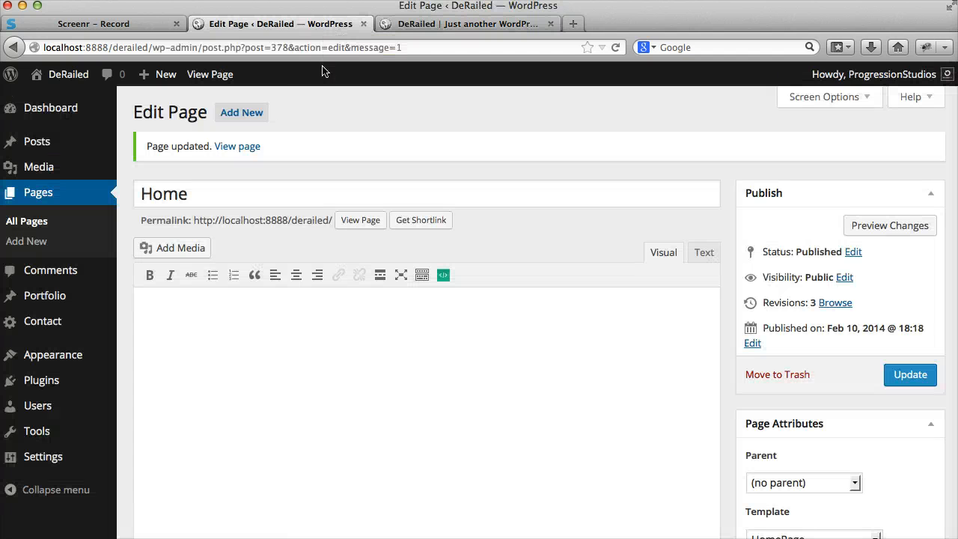
pyautogui.moveTo(98, 360)
pyautogui.click(165, 408)
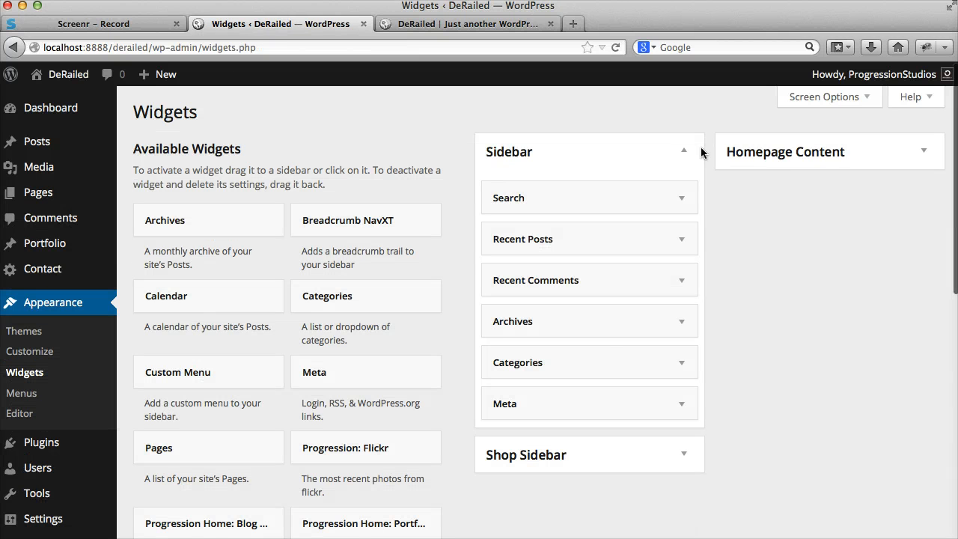
pyautogui.click(695, 152)
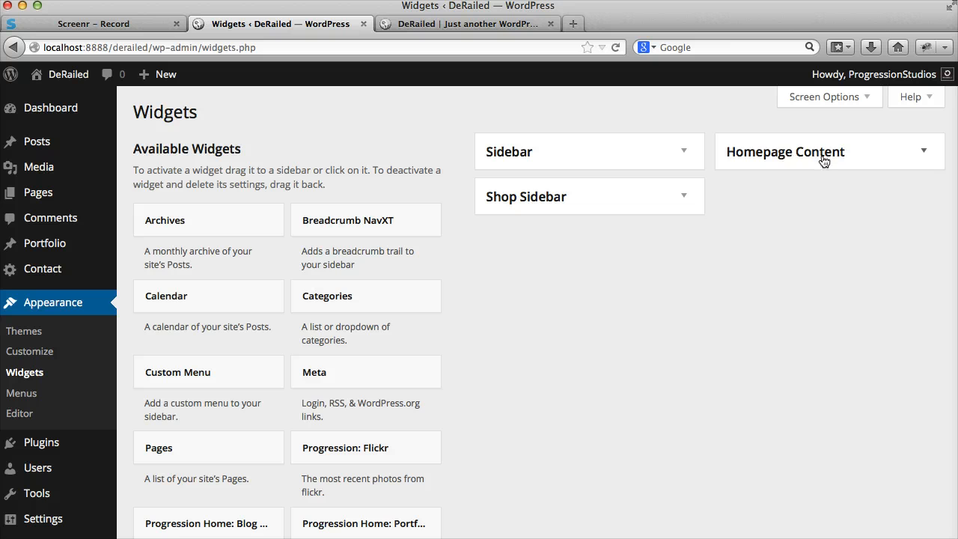
pyautogui.click(822, 159)
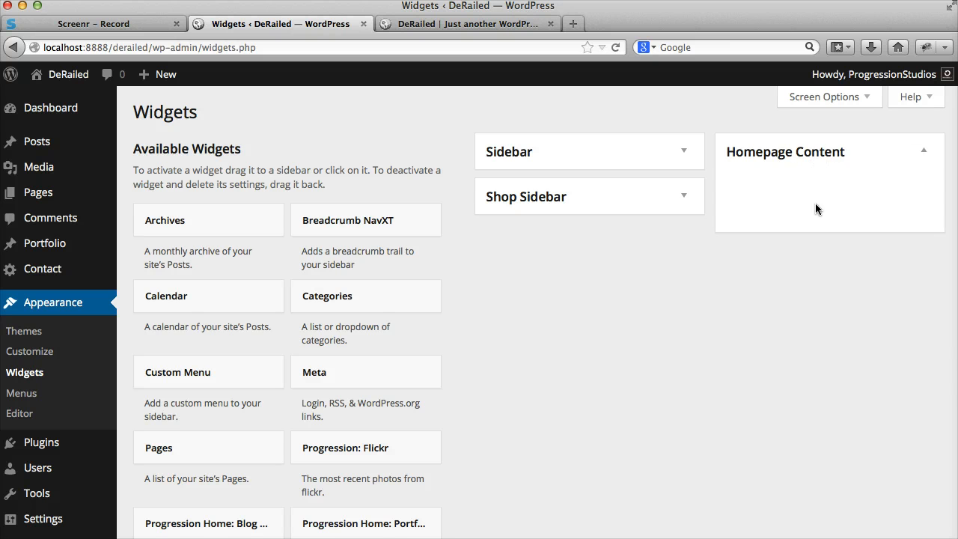
# Step: Add the Progression Home: Blog Posts widget to the Homepage Content area and save it with its default settings
pyautogui.scroll(-2, 577, 259)
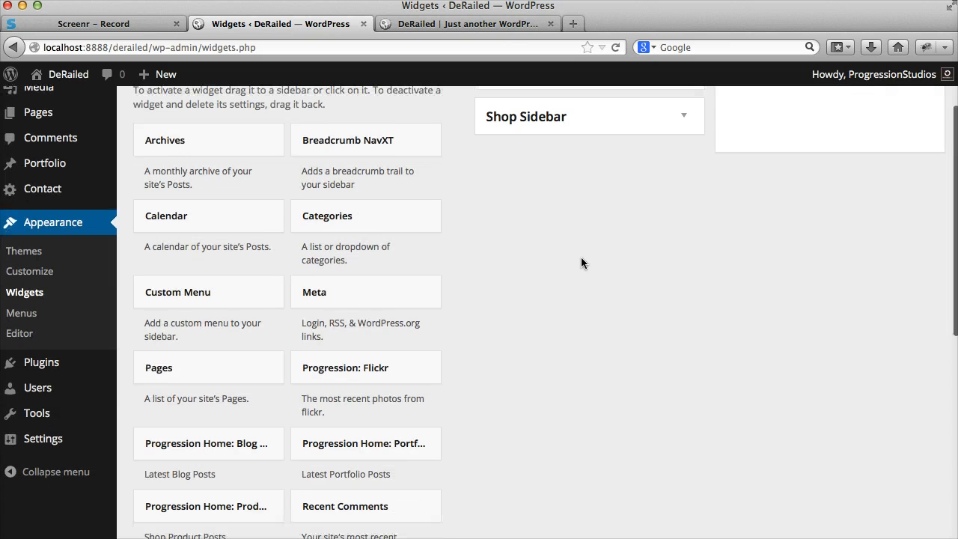
pyautogui.scroll(2, 581, 257)
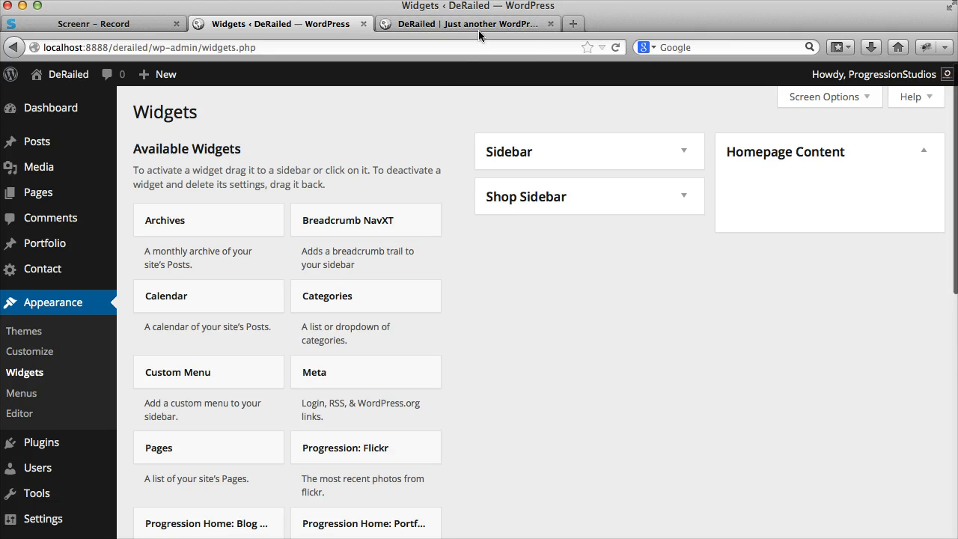
pyautogui.scroll(-4, 494, 277)
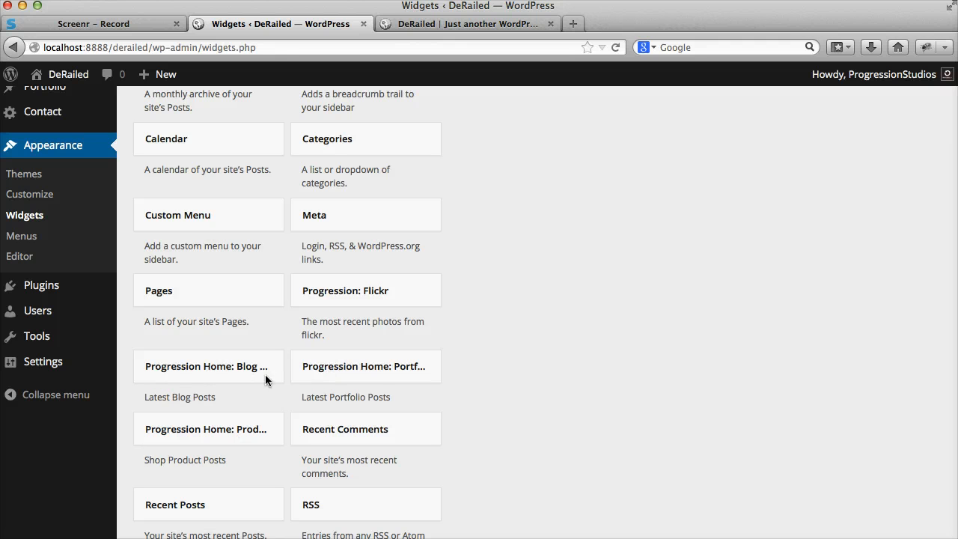
pyautogui.moveTo(206, 372); pyautogui.dragTo(801, 198)
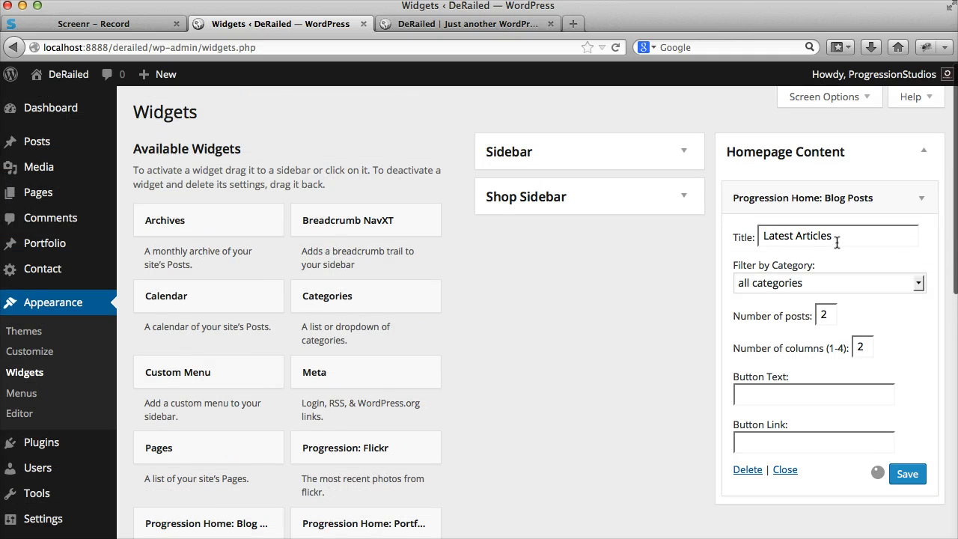
pyautogui.moveTo(837, 242); pyautogui.dragTo(708, 235)
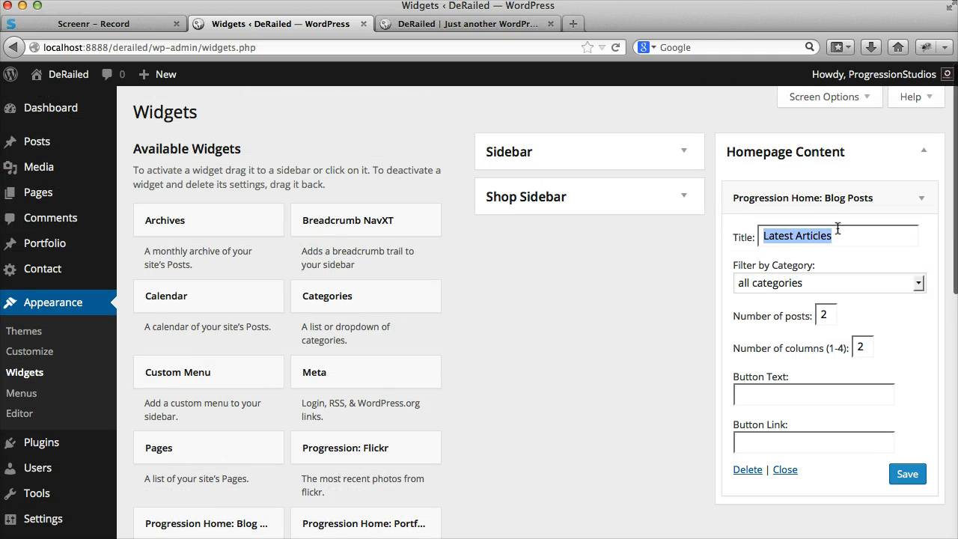
pyautogui.click(813, 282)
pyautogui.click(643, 258)
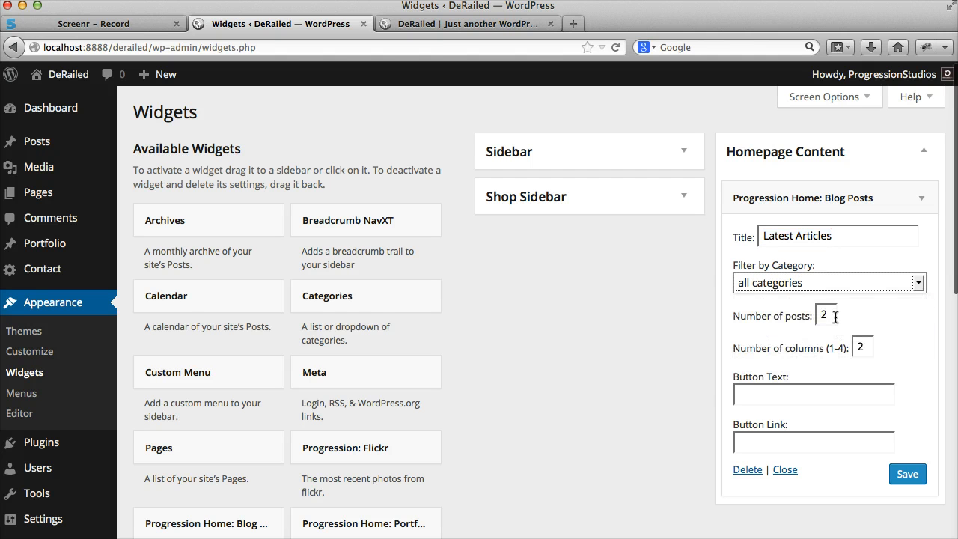
pyautogui.moveTo(834, 317)
pyautogui.mouseDown()
pyautogui.moveTo(781, 317)
pyautogui.moveTo(835, 319)
pyautogui.mouseUp()
pyautogui.moveTo(876, 347); pyautogui.dragTo(805, 347)
pyautogui.click(808, 317)
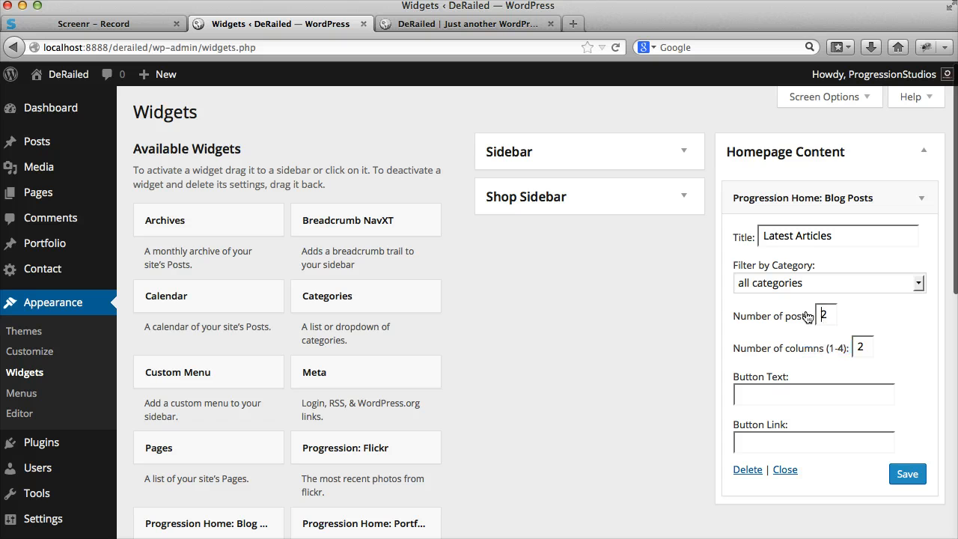
pyautogui.click(908, 473)
# Step: Reload the live front page and examine the Latest Articles section
pyautogui.click(431, 24)
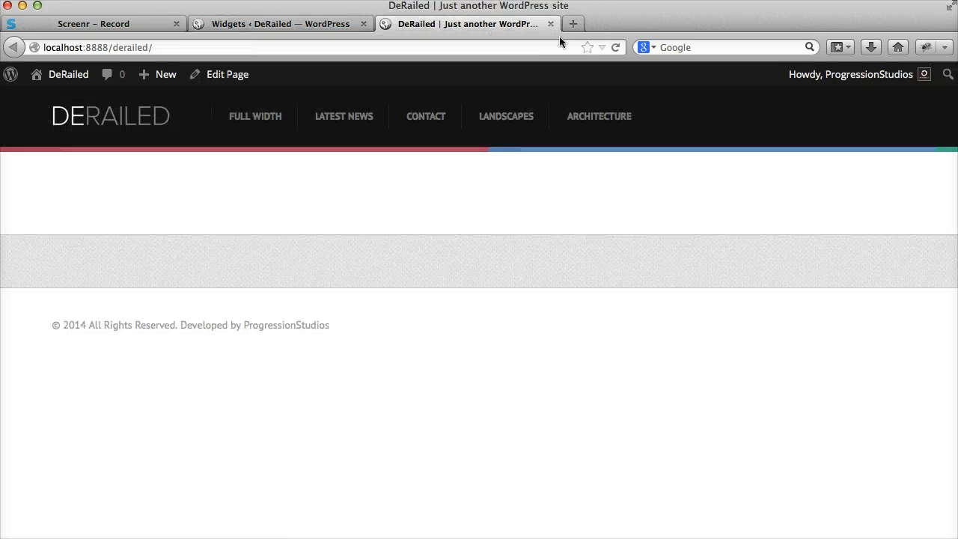
pyautogui.click(616, 48)
pyautogui.scroll(-3, 274, 314)
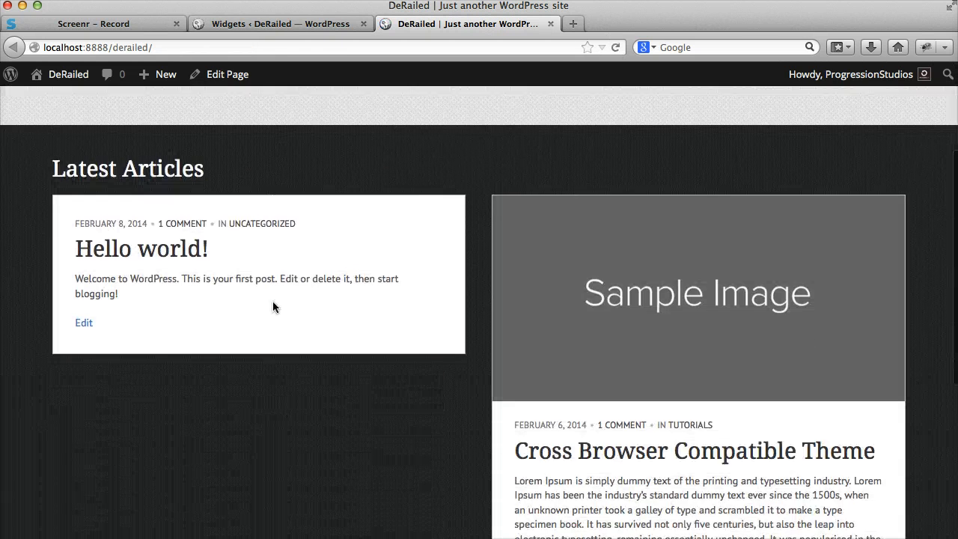
pyautogui.scroll(-5, 720, 297)
pyautogui.scroll(8, 723, 295)
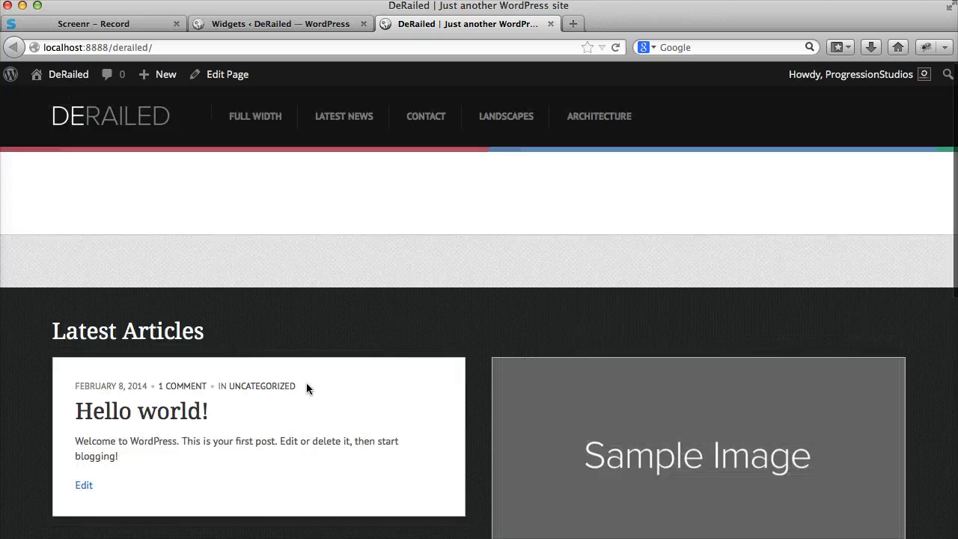
pyautogui.scroll(-5, 419, 388)
pyautogui.scroll(5, 524, 421)
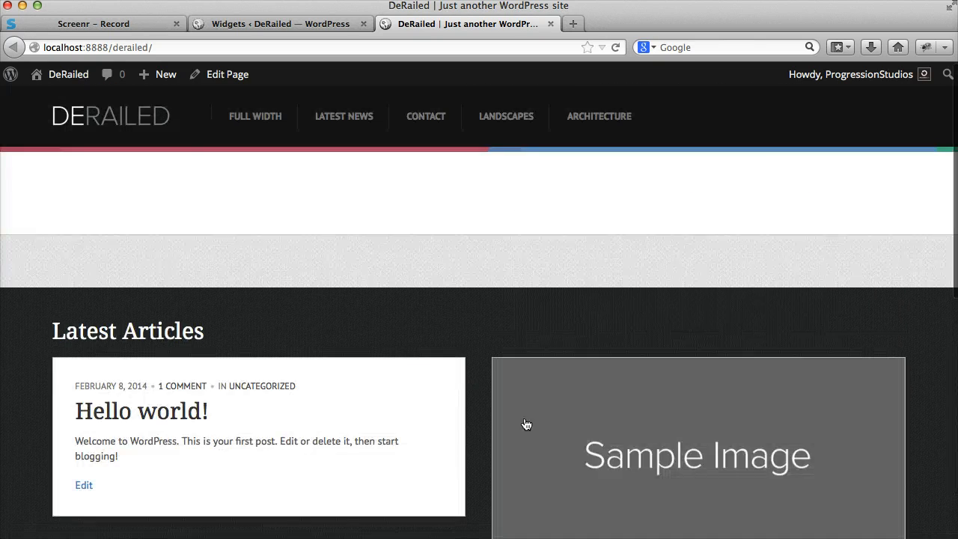
pyautogui.click(308, 24)
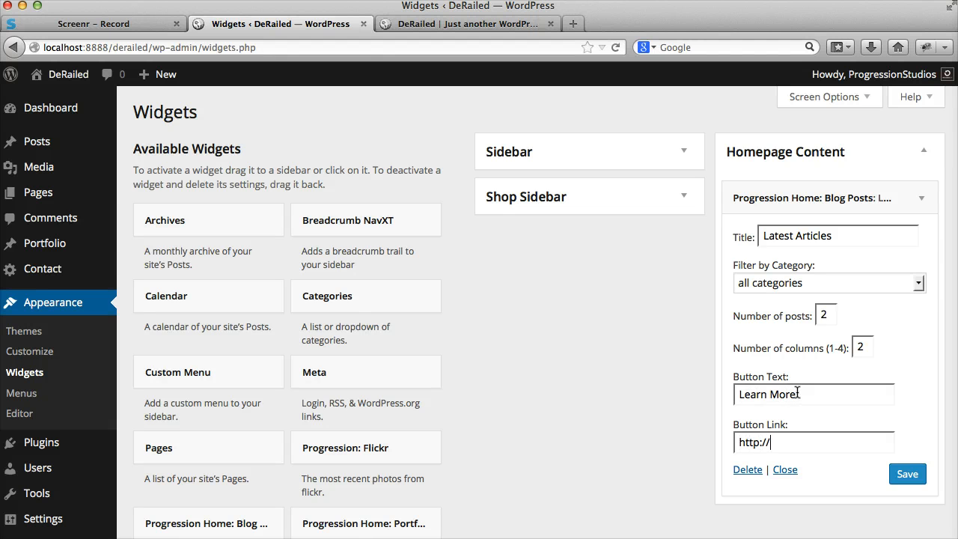
pyautogui.write('ogpage')
pyautogui.click(907, 474)
# Step: Reload the live front page and check the Learn More button below the latest articles
pyautogui.click(468, 24)
pyautogui.press('super+r')
pyautogui.scroll(-5, 435, 427)
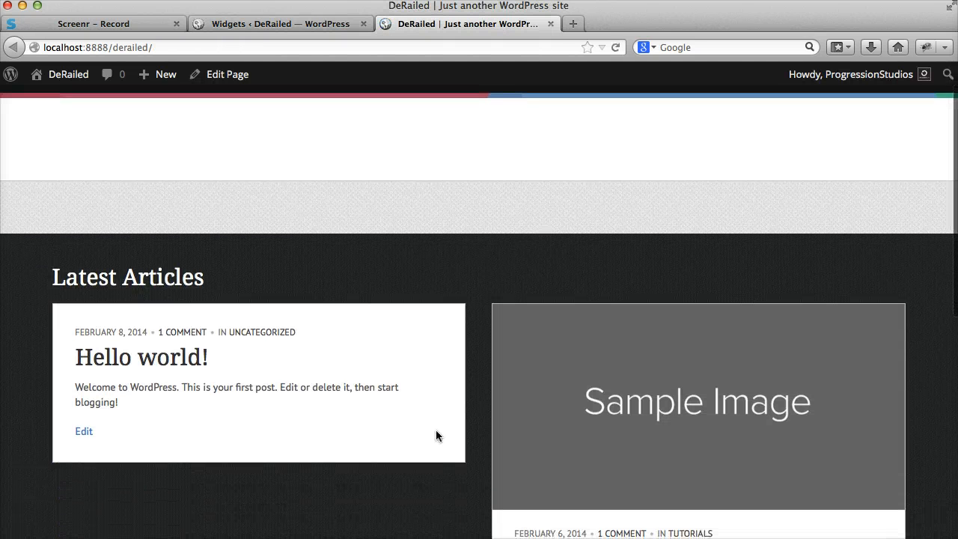
pyautogui.scroll(-5, 433, 423)
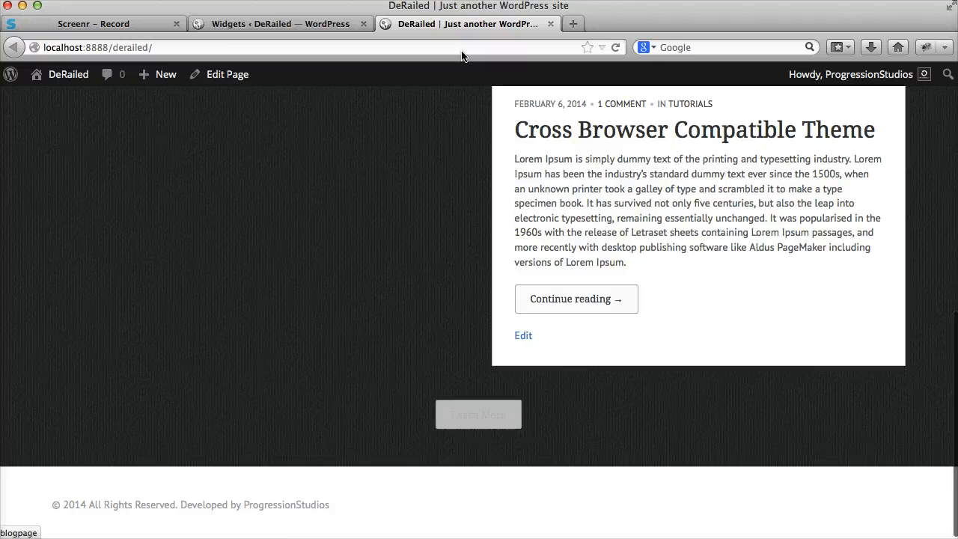
# Step: Replace the Blog Posts widget in the Homepage Content area with Progression Home: Portfolio Posts and save it with its default settings
pyautogui.click(323, 28)
pyautogui.moveTo(914, 193); pyautogui.dragTo(288, 420)
pyautogui.moveTo(368, 522); pyautogui.dragTo(797, 192)
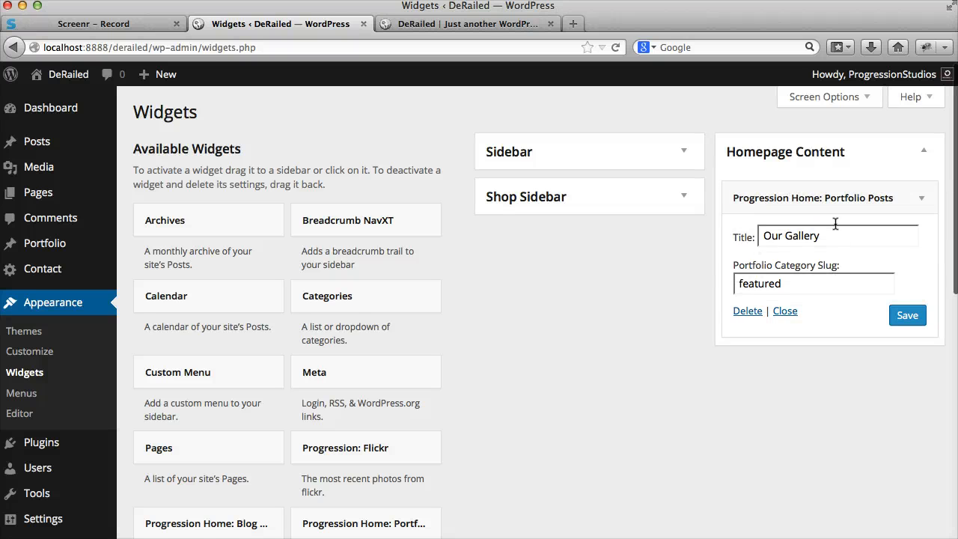
pyautogui.moveTo(858, 232); pyautogui.dragTo(738, 283)
pyautogui.click(724, 267)
pyautogui.click(896, 316)
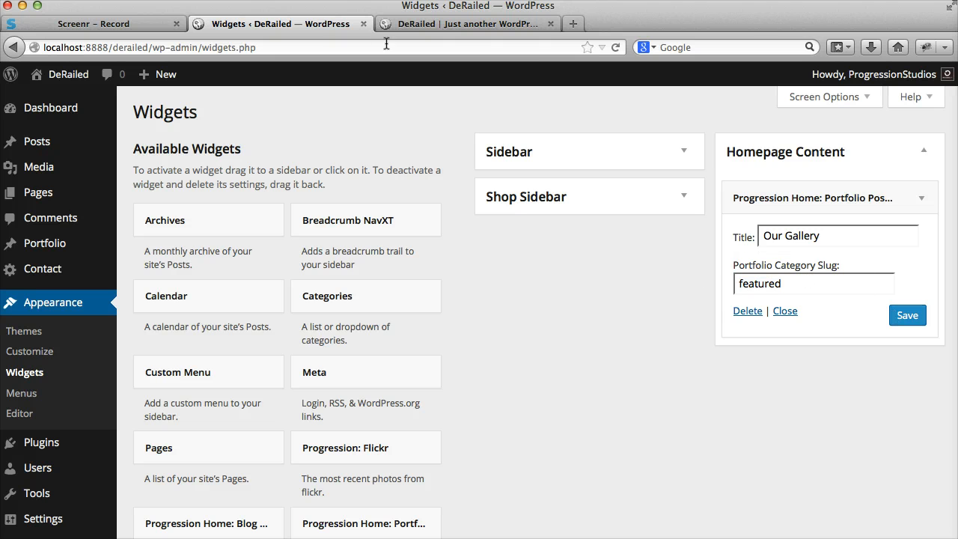
# Step: Reload the live front page and check the Our Gallery section
pyautogui.click(536, 25)
pyautogui.scroll(10, 606, 85)
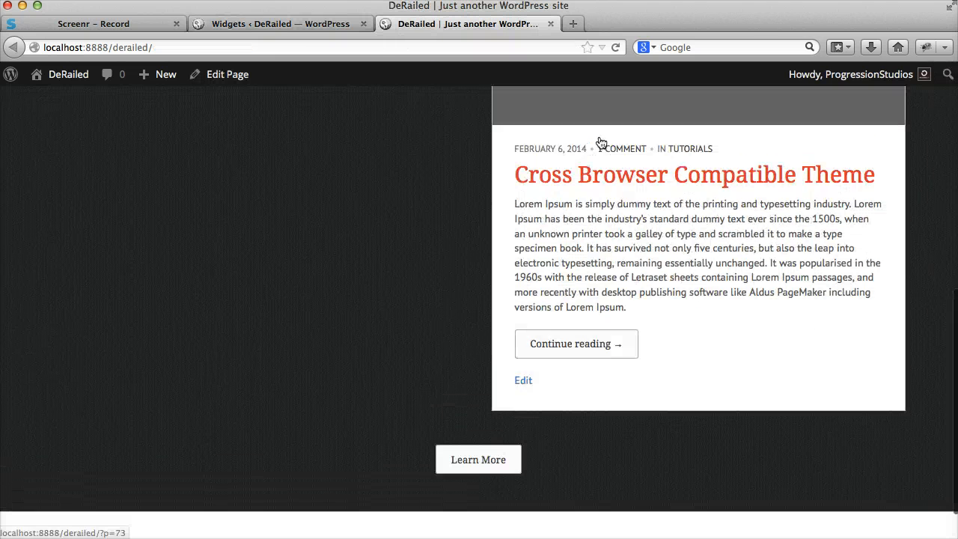
pyautogui.click(615, 48)
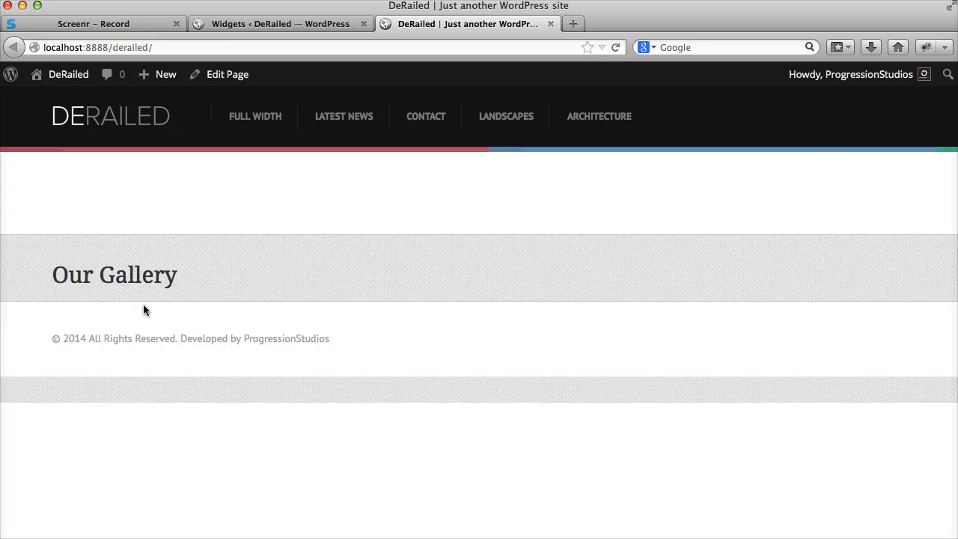
# Step: Open the Portfolio Categories list and copy the slug of the Architecture category
pyautogui.click(294, 23)
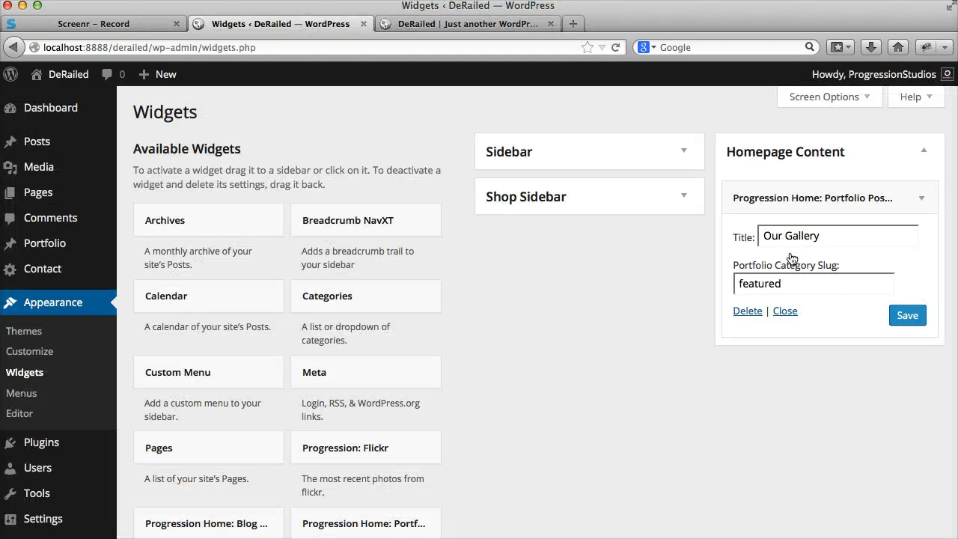
pyautogui.moveTo(70, 248)
pyautogui.click(161, 287)
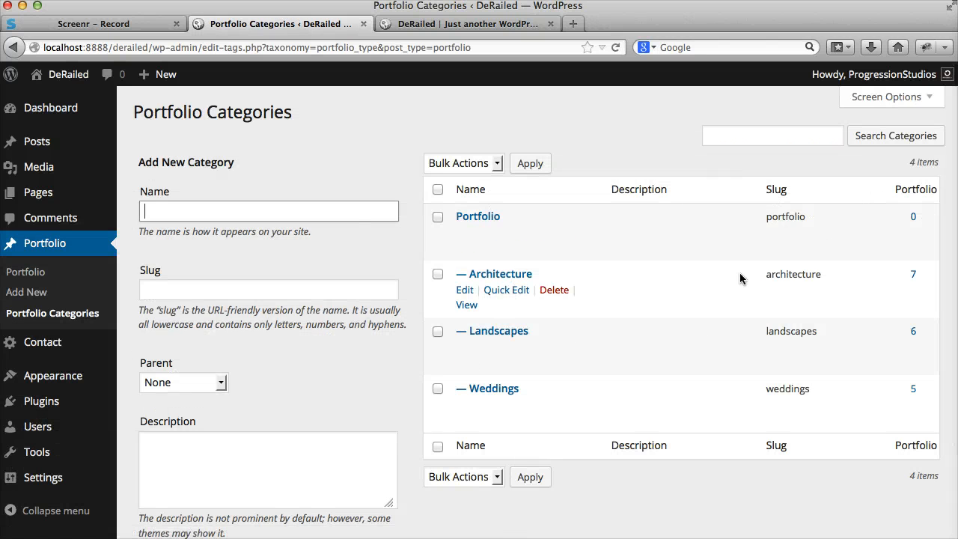
pyautogui.doubleClick(786, 276)
pyautogui.press('super+c')
pyautogui.rightClick(786, 276)
pyautogui.click(804, 284)
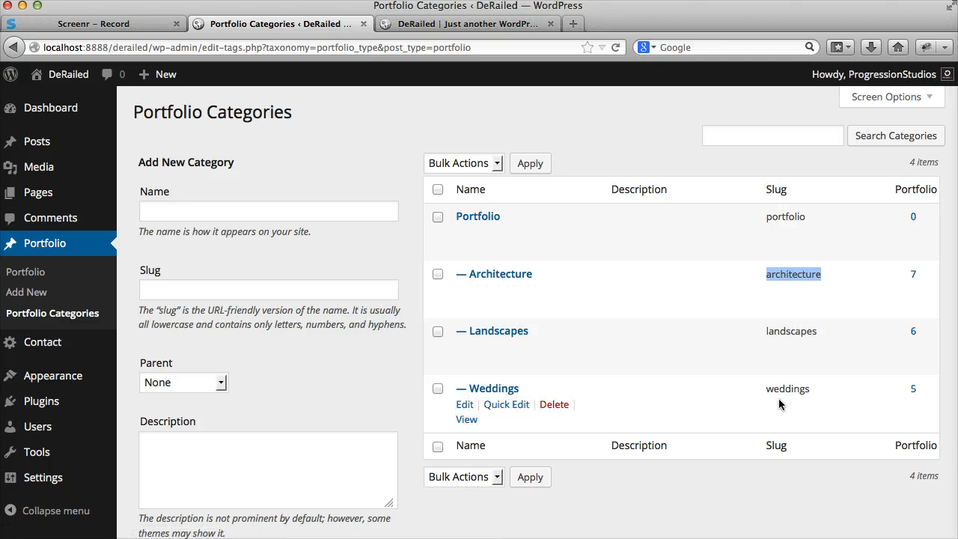
pyautogui.scroll(-1, 127, 360)
# Step: Set the homepage Portfolio Posts widget's category slug to "architecture" on the widget management page and save the widget
pyautogui.moveTo(119, 378)
pyautogui.click(144, 419)
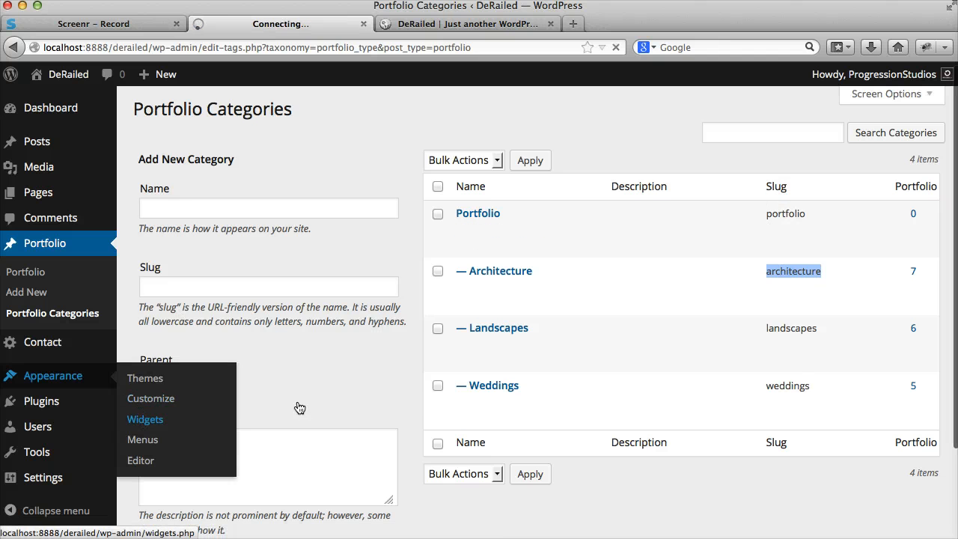
pyautogui.click(921, 153)
pyautogui.click(889, 191)
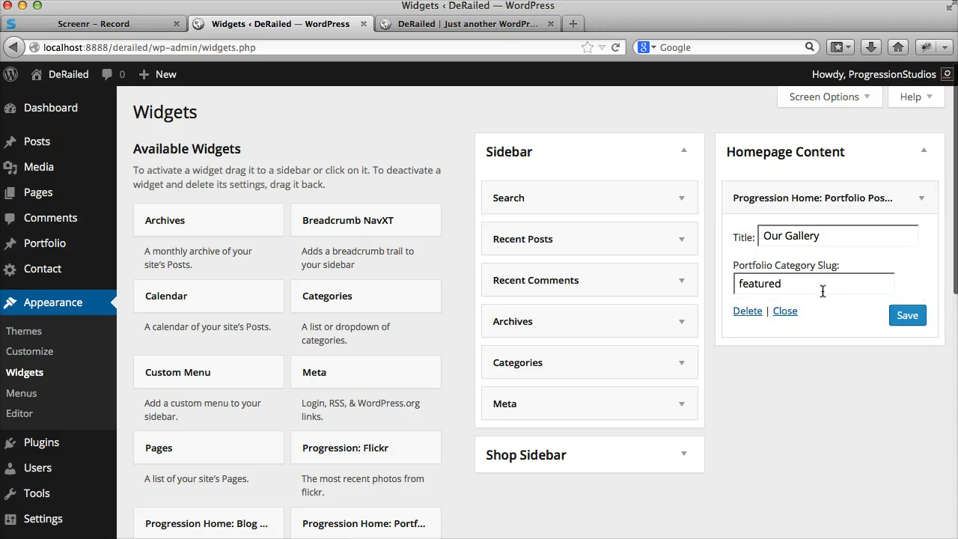
pyautogui.doubleClick(778, 283)
pyautogui.rightClick(806, 284)
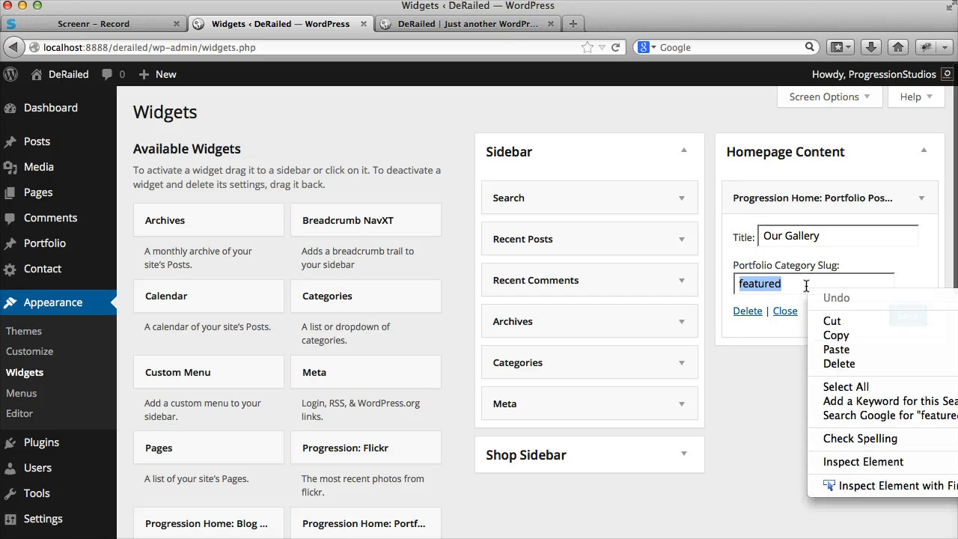
pyautogui.click(848, 354)
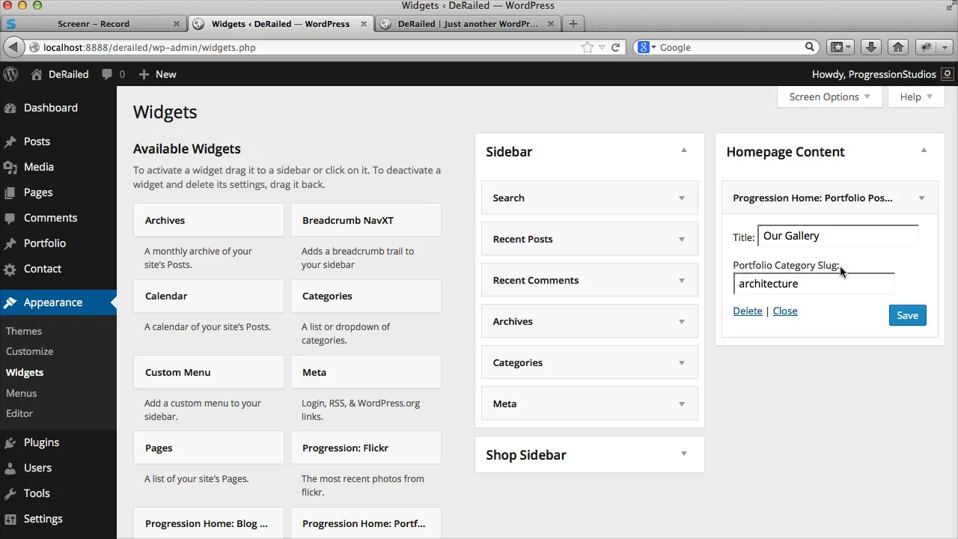
pyautogui.click(908, 314)
# Step: Reload the live front page and review the architecture portfolio items under Our Gallery
pyautogui.click(515, 19)
pyautogui.click(618, 45)
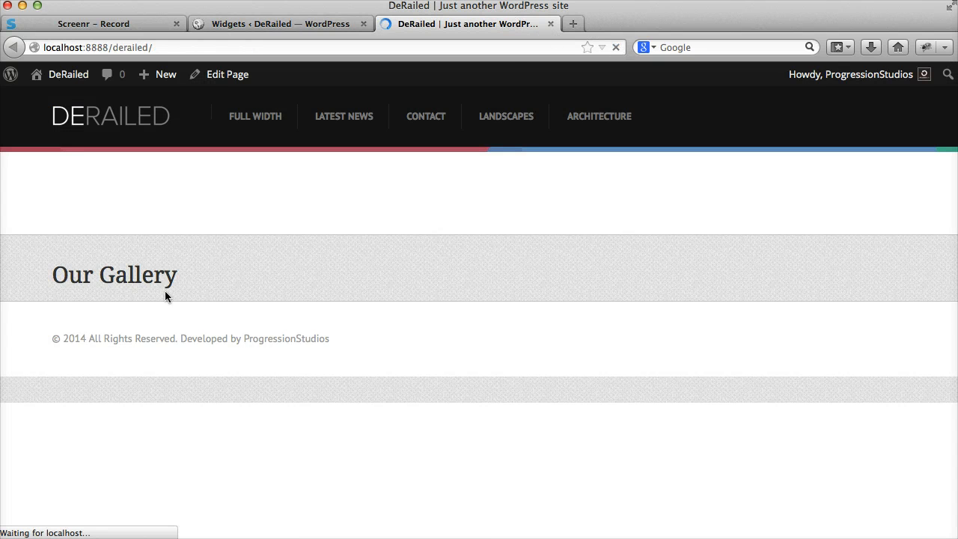
pyautogui.scroll(-10, 255, 276)
pyautogui.scroll(-5, 588, 195)
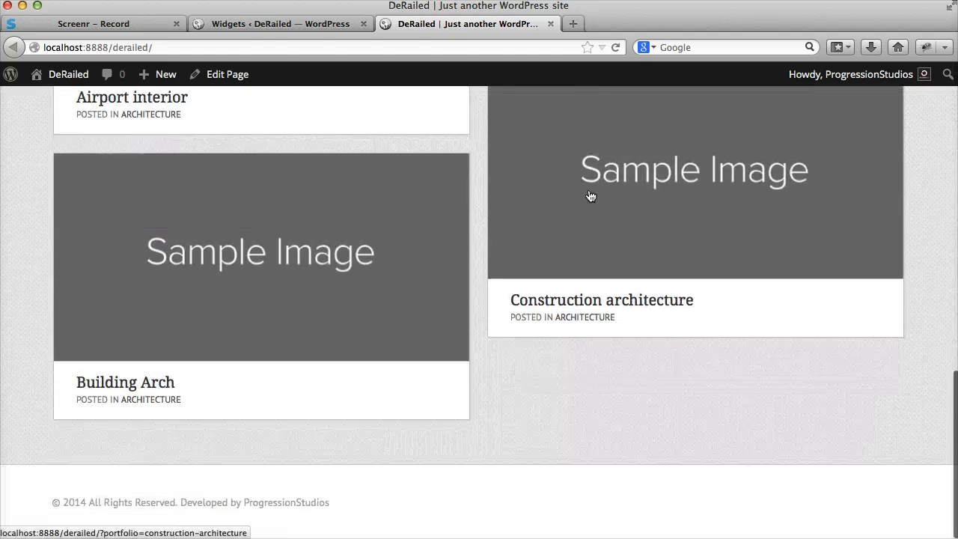
pyautogui.scroll(15, 368, 222)
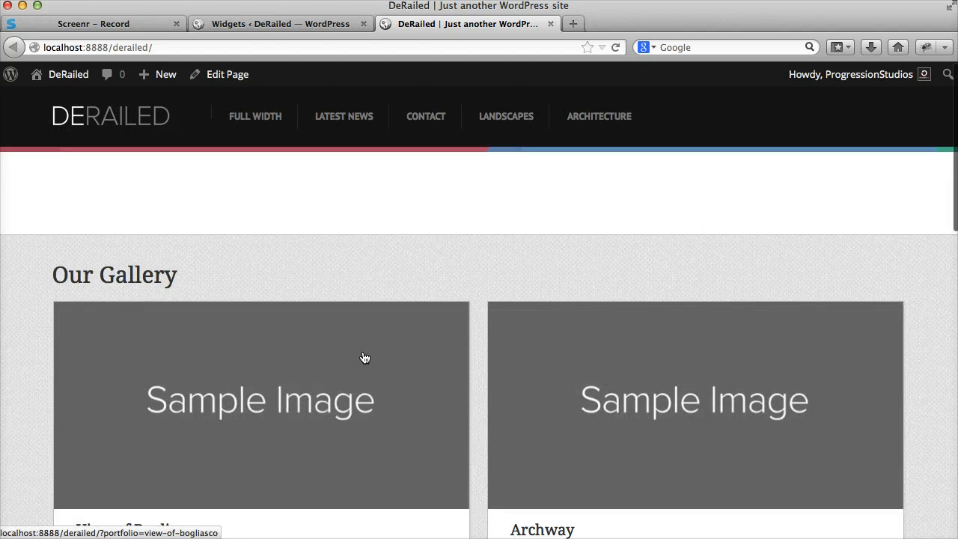
pyautogui.scroll(-10, 637, 354)
pyautogui.scroll(15, 579, 353)
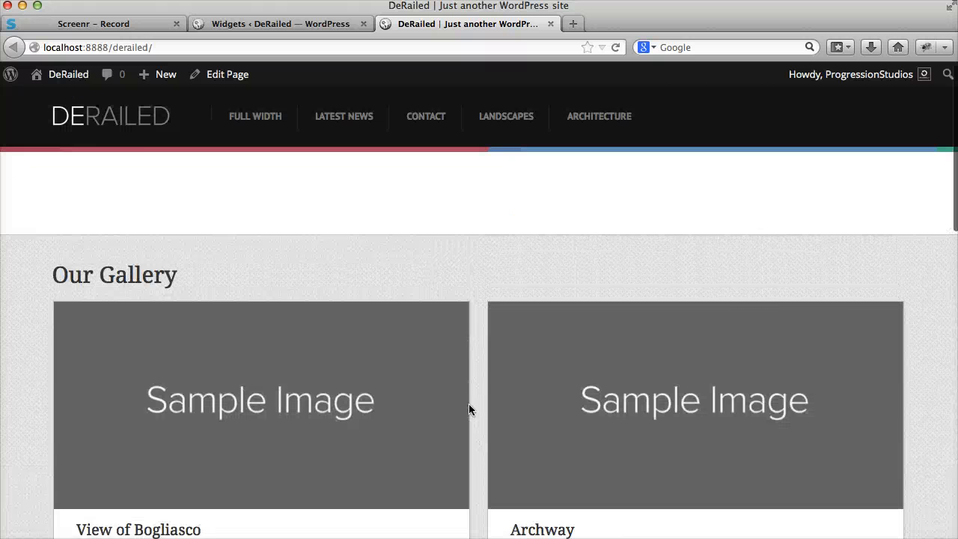
# Step: Examine the portfolio posts per column and per page options in the customizer's Theme Settings, and close the customizer
pyautogui.moveTo(70, 74)
pyautogui.click(64, 149)
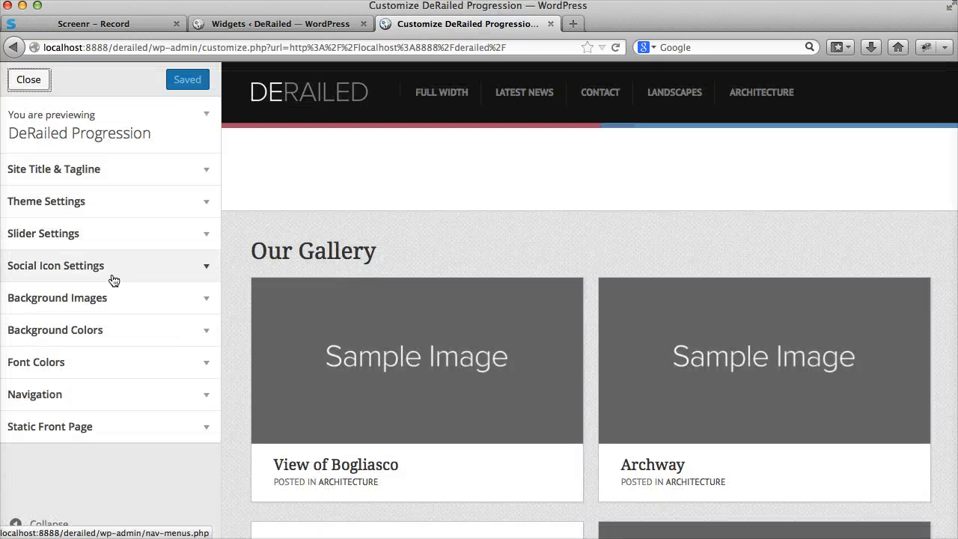
pyautogui.click(118, 203)
pyautogui.scroll(-10, 144, 295)
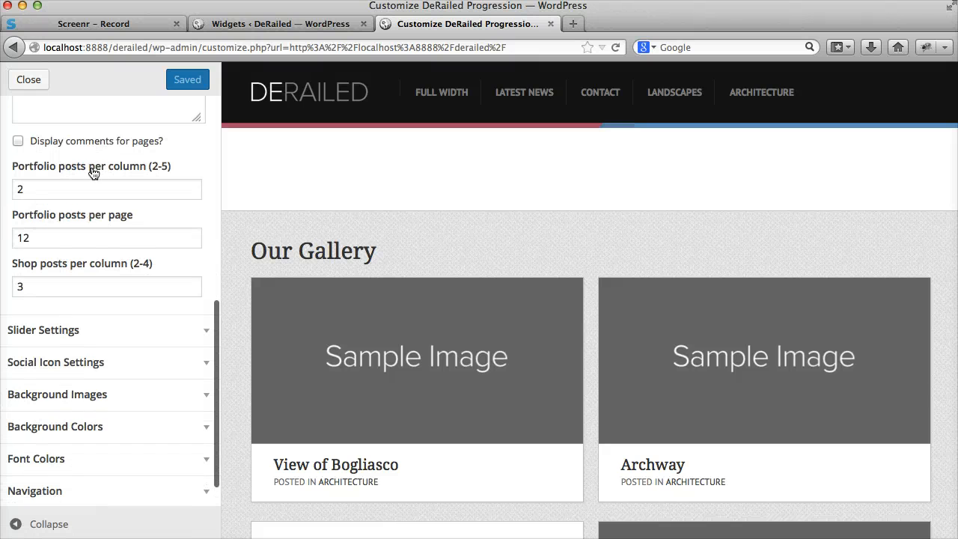
pyautogui.click(27, 79)
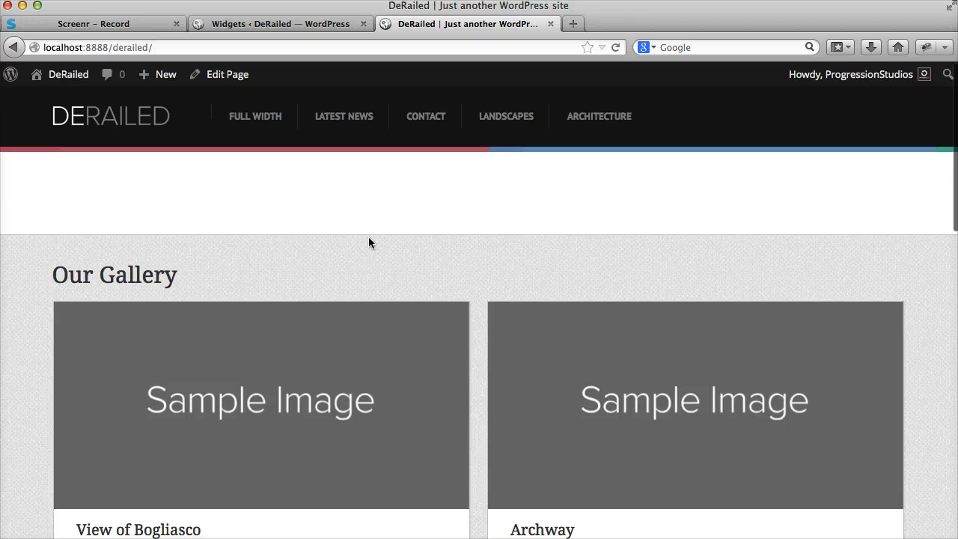
# Step: Look over the whole Our Gallery portfolio grid on the front page again
pyautogui.scroll(-5, 368, 242)
pyautogui.scroll(-10, 319, 465)
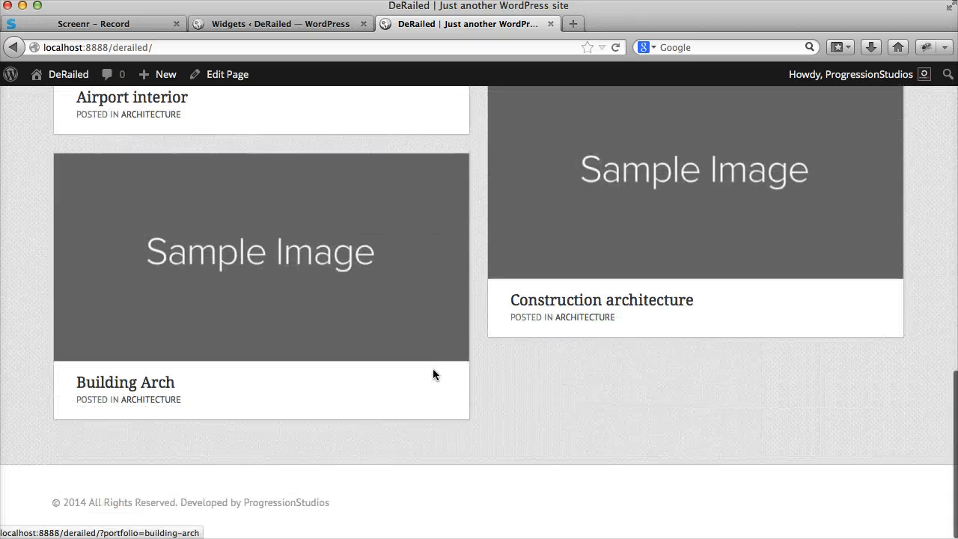
pyautogui.scroll(15, 433, 370)
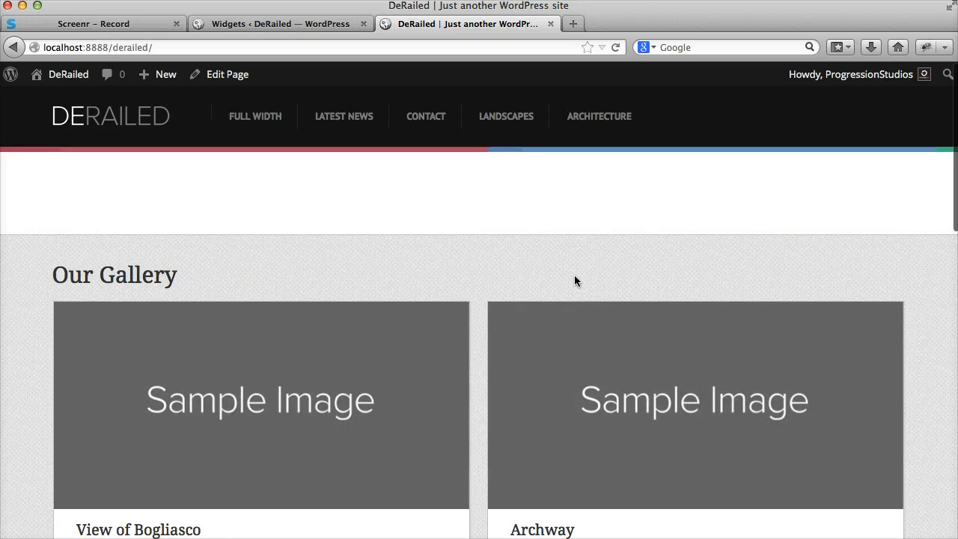